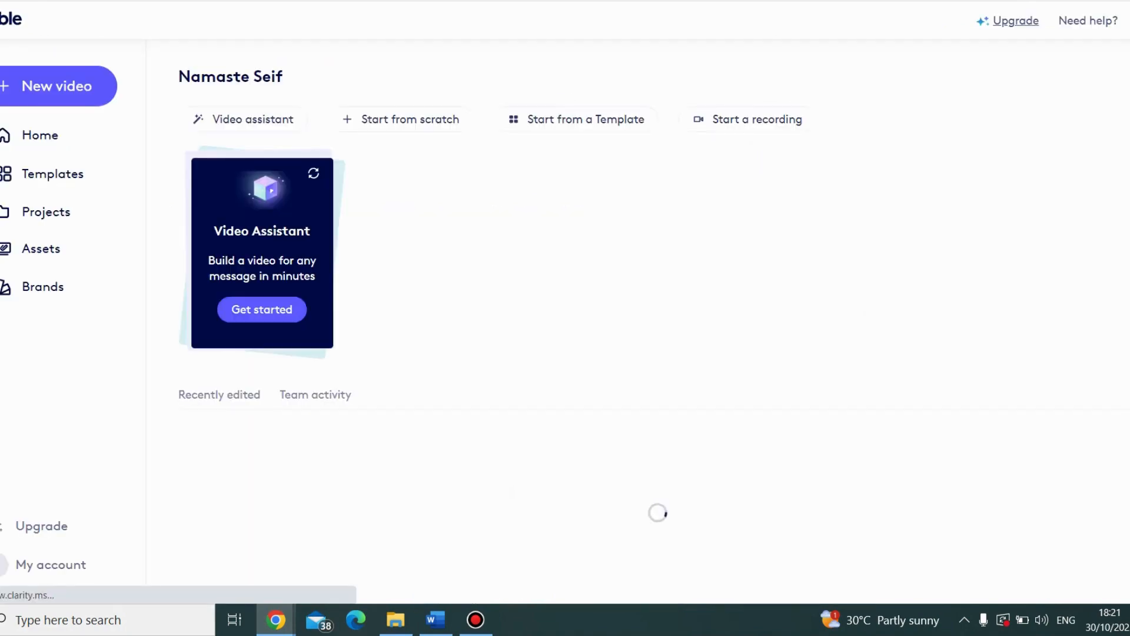
Open the red sunset-and-sailboat template from the Farewells category of the template library for editing
left_click(53, 174)
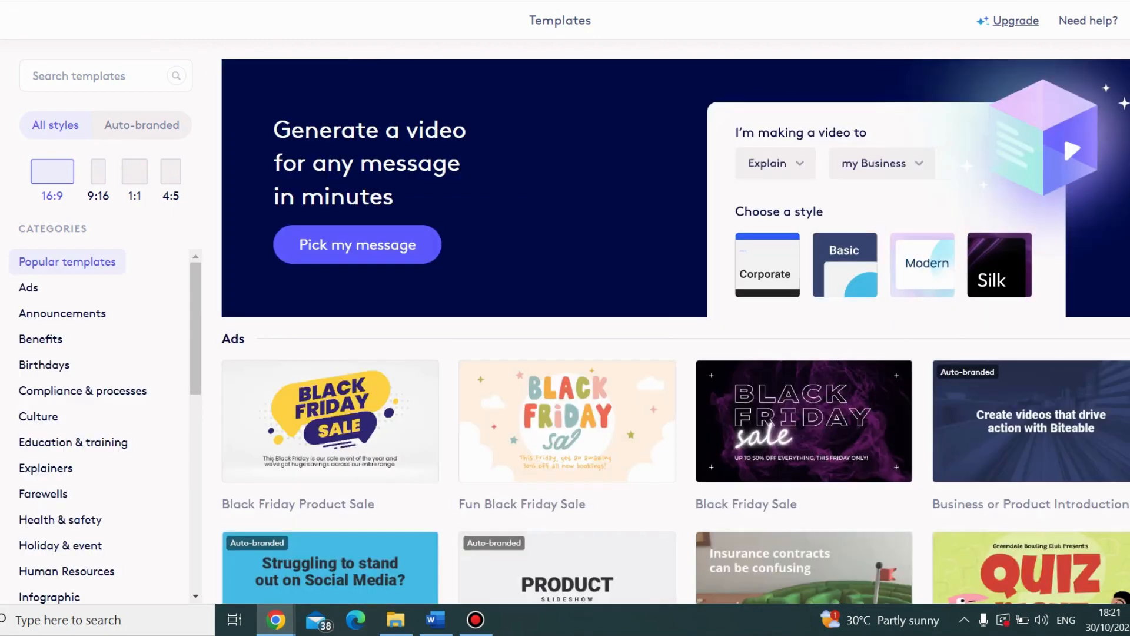
scroll(675, 321, "down", 4)
scroll(675, 321, "down", 15)
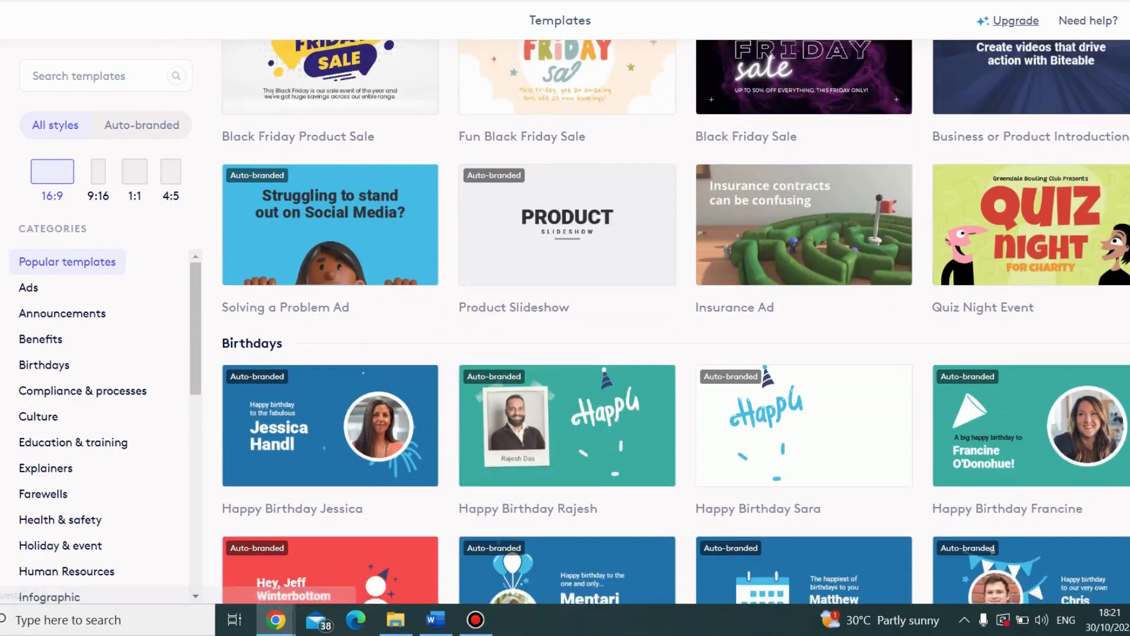
scroll(675, 321, "down", 2)
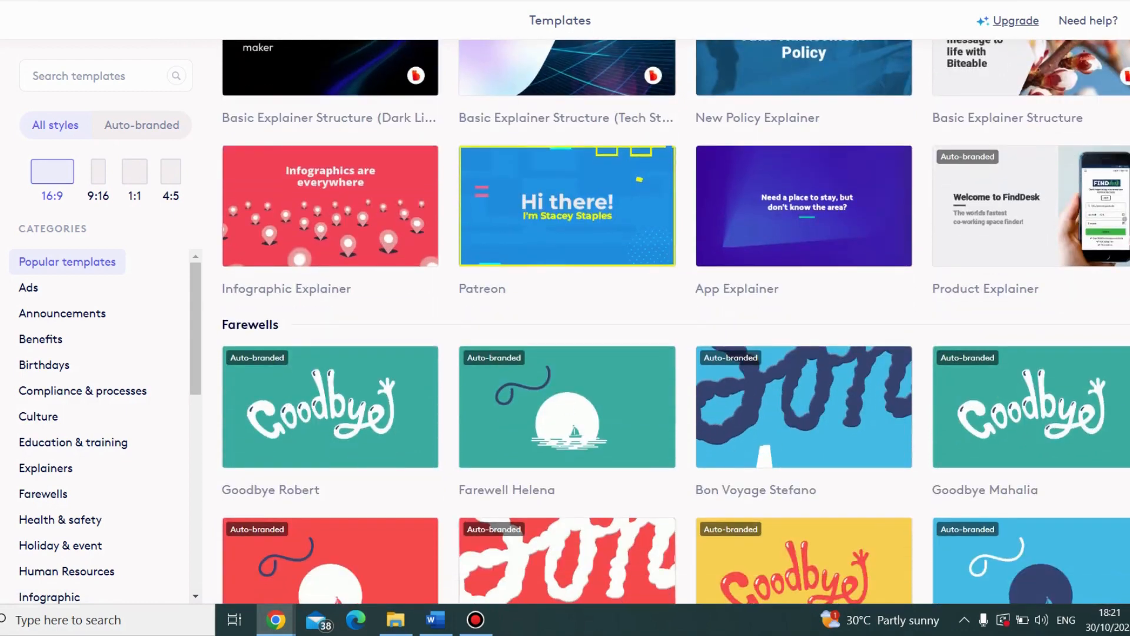
scroll(105, 427, "down", 2)
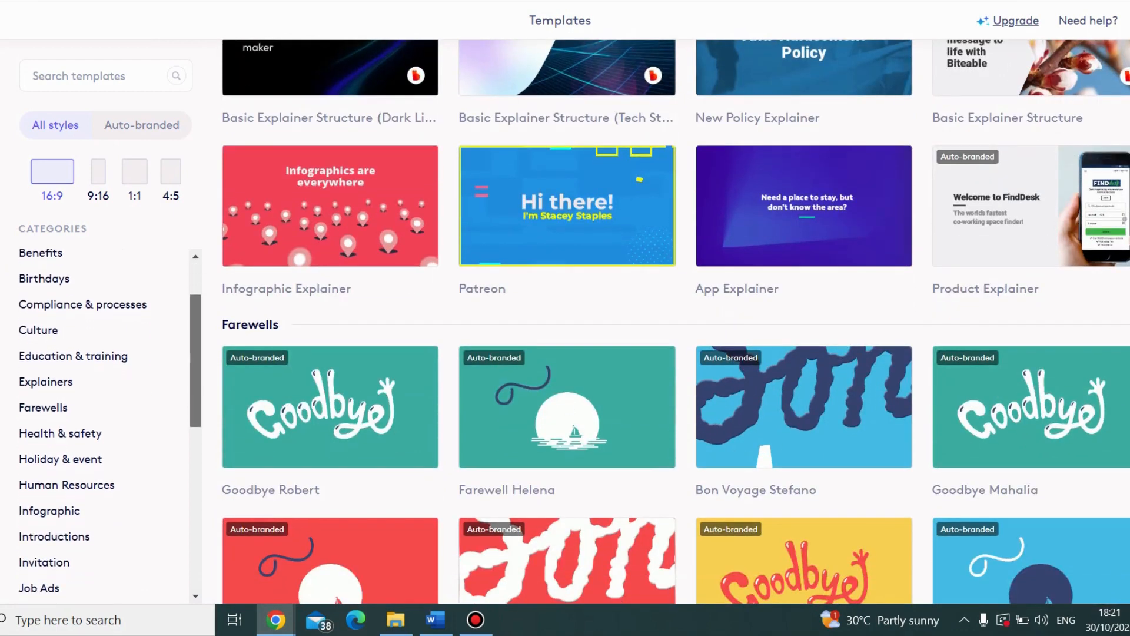
left_click(43, 407)
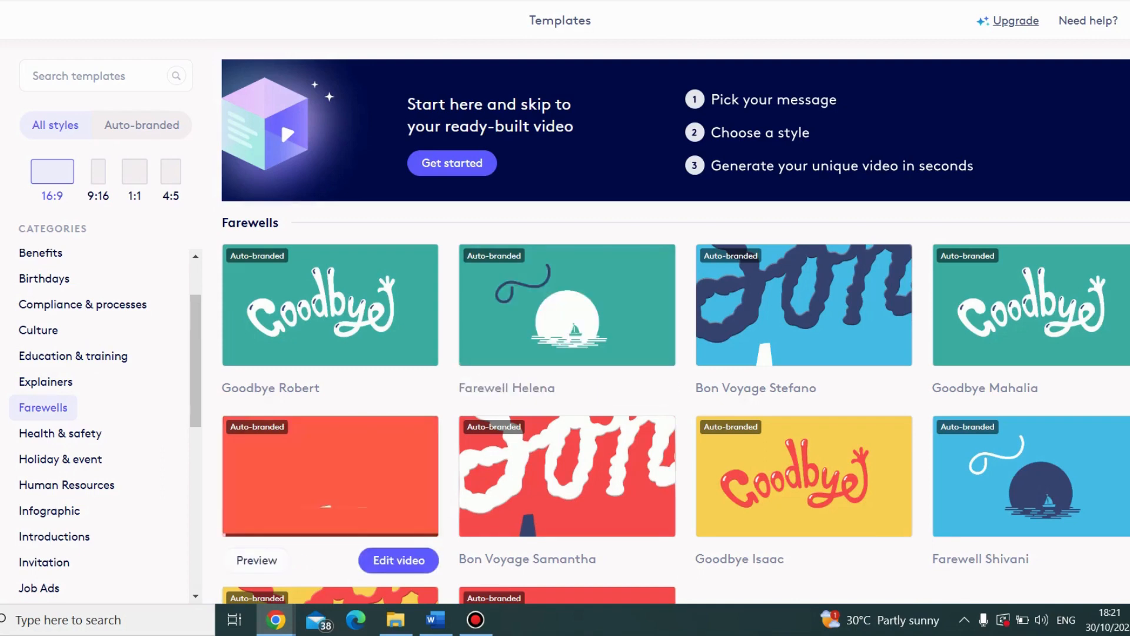
left_click(257, 560)
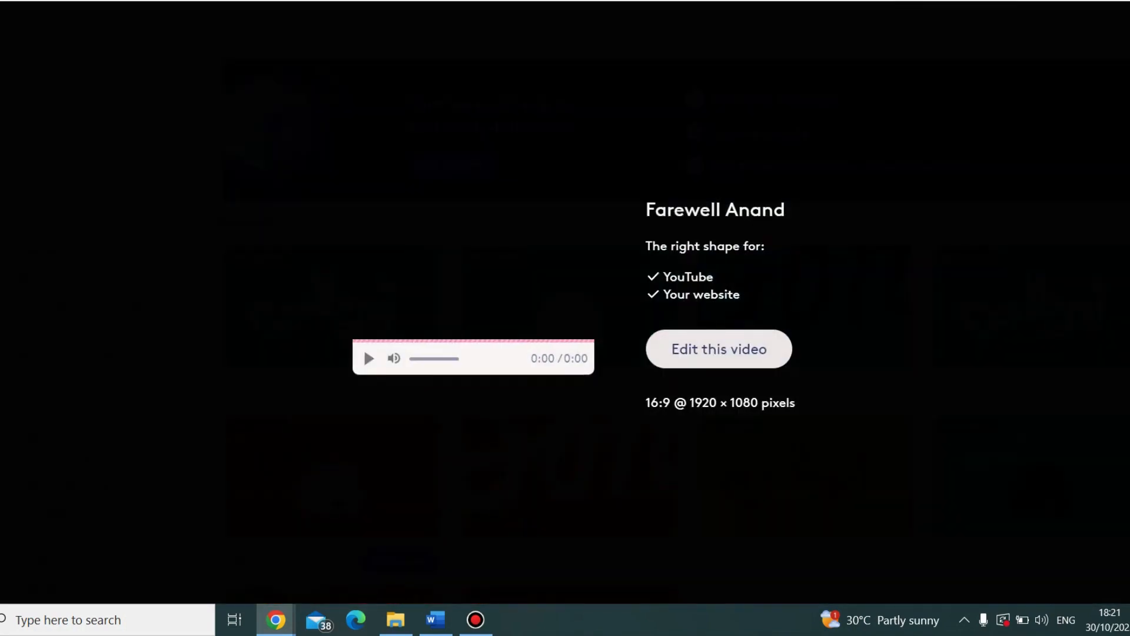
left_click(719, 349)
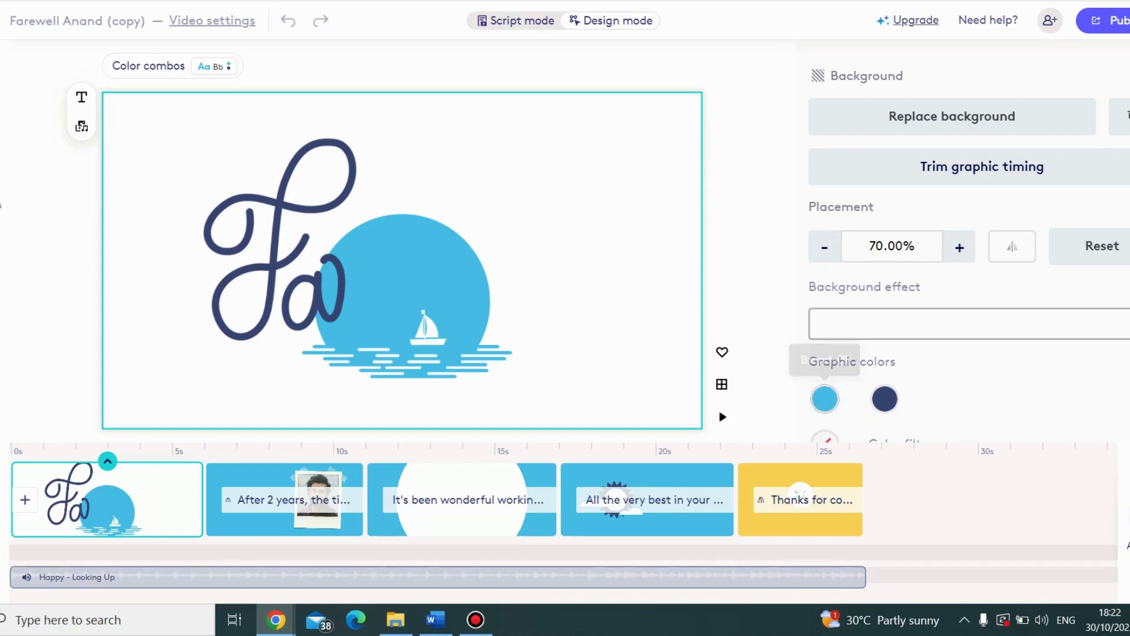
Set the first scene's background color to the yellow brand color F9D051
scroll(965, 295, "down", 1)
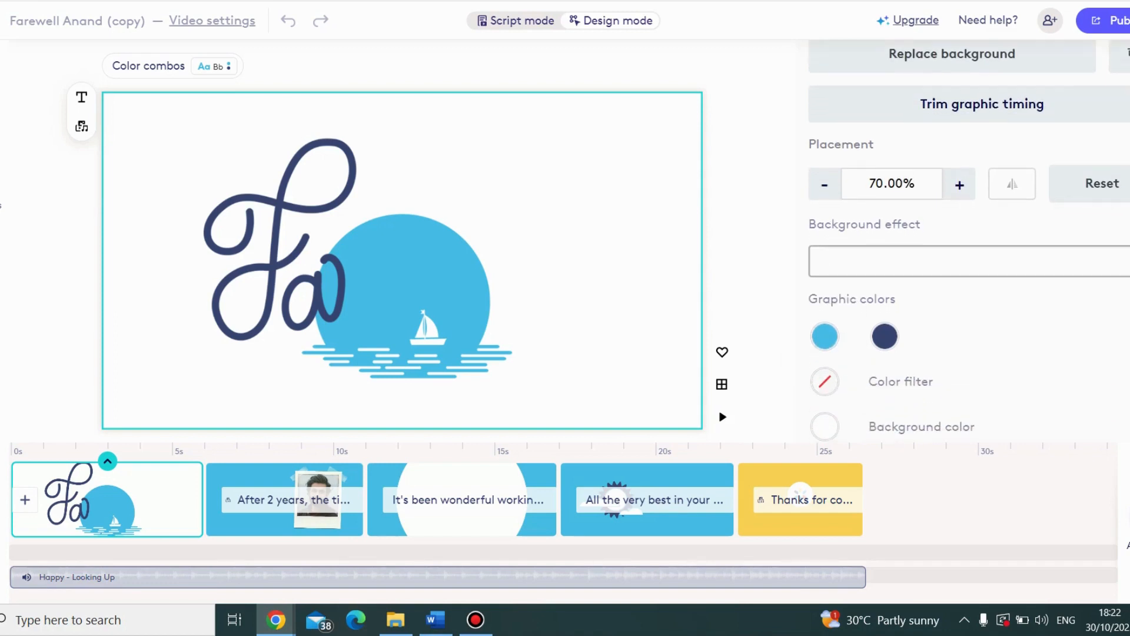
left_click(825, 426)
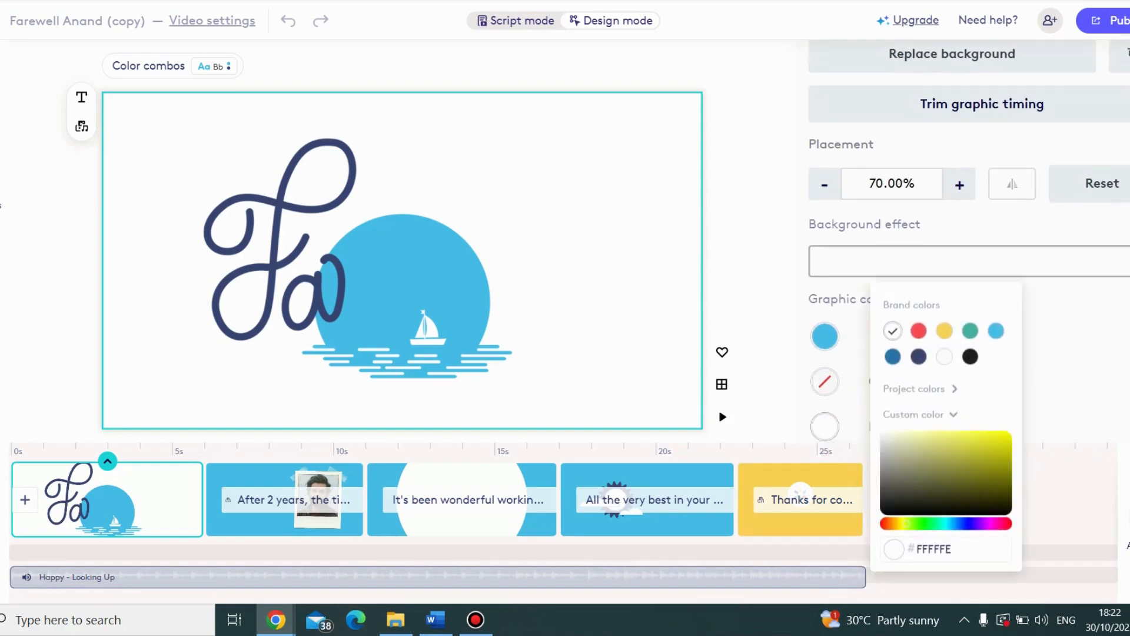
left_click(944, 331)
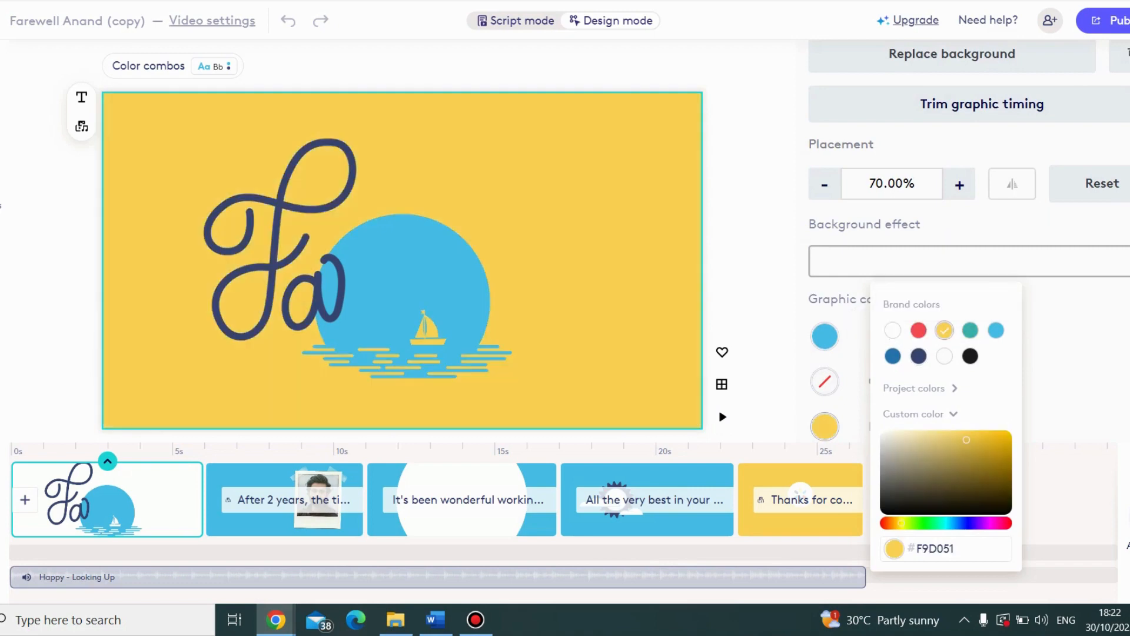
key("Escape")
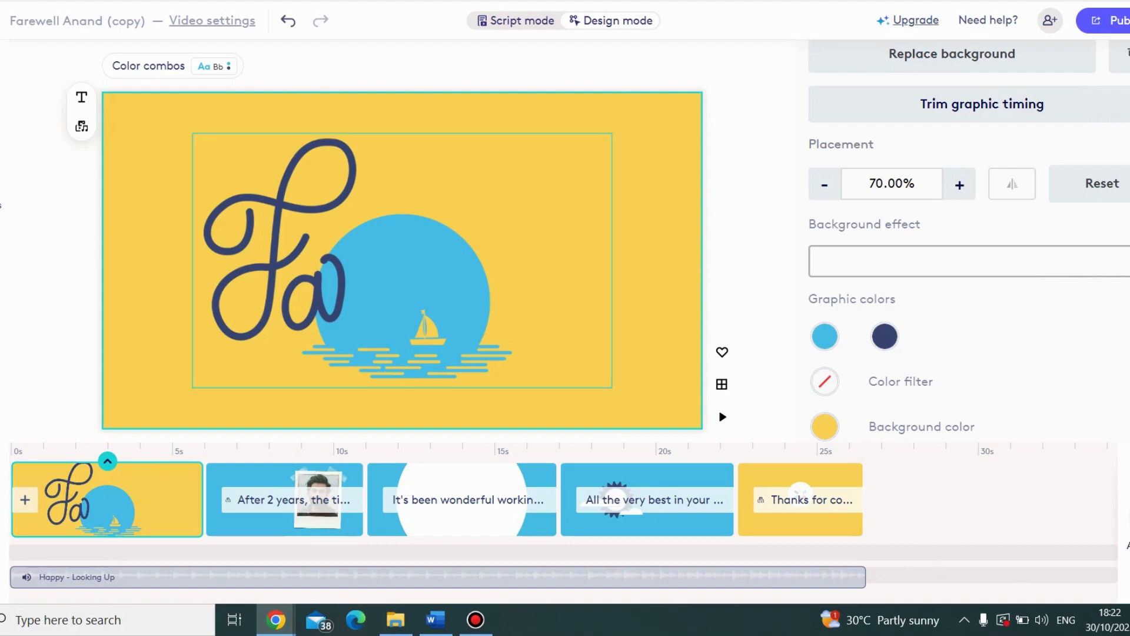
Try replacing the first scene's farewell graphic with the balloon party animation from the People characters, and undo the replacement
left_click(402, 260)
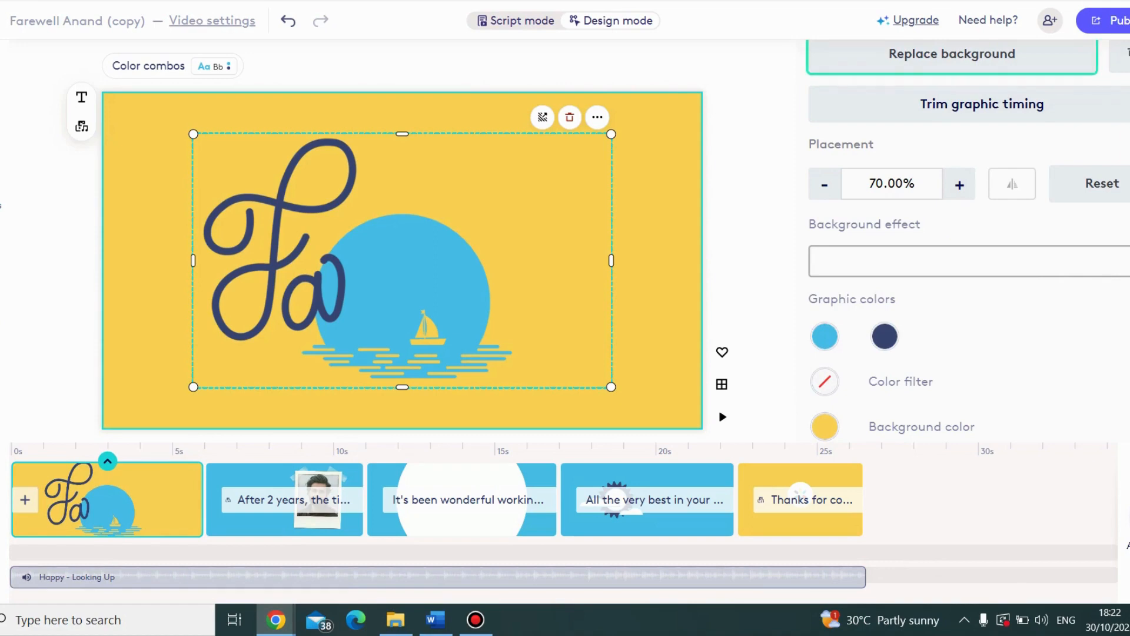
left_click(952, 55)
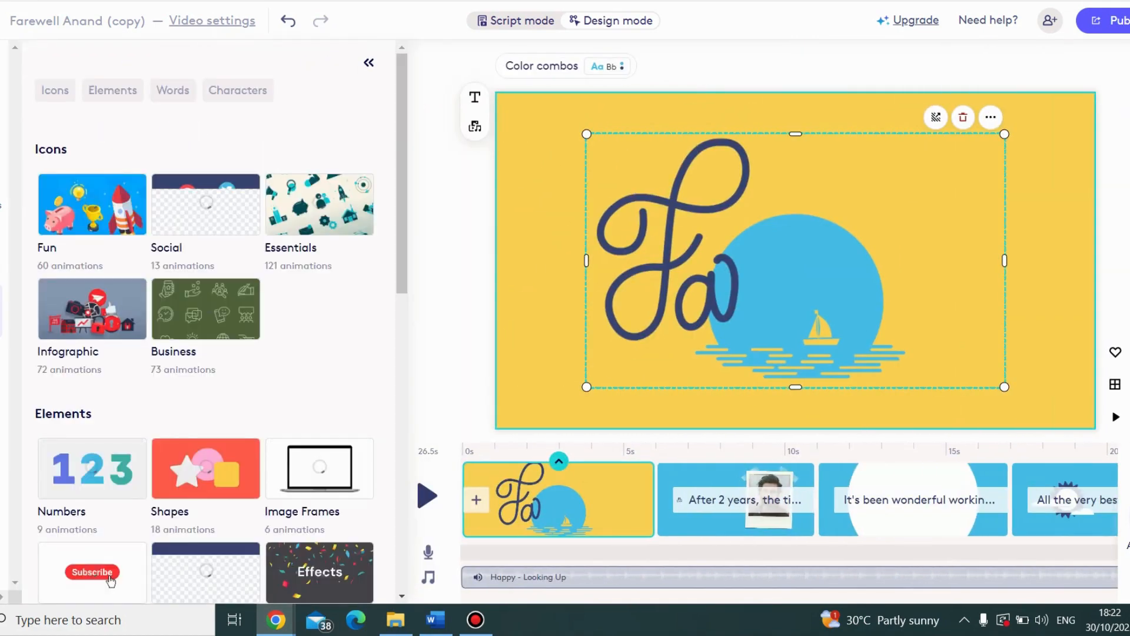
scroll(110, 580, "down", 1)
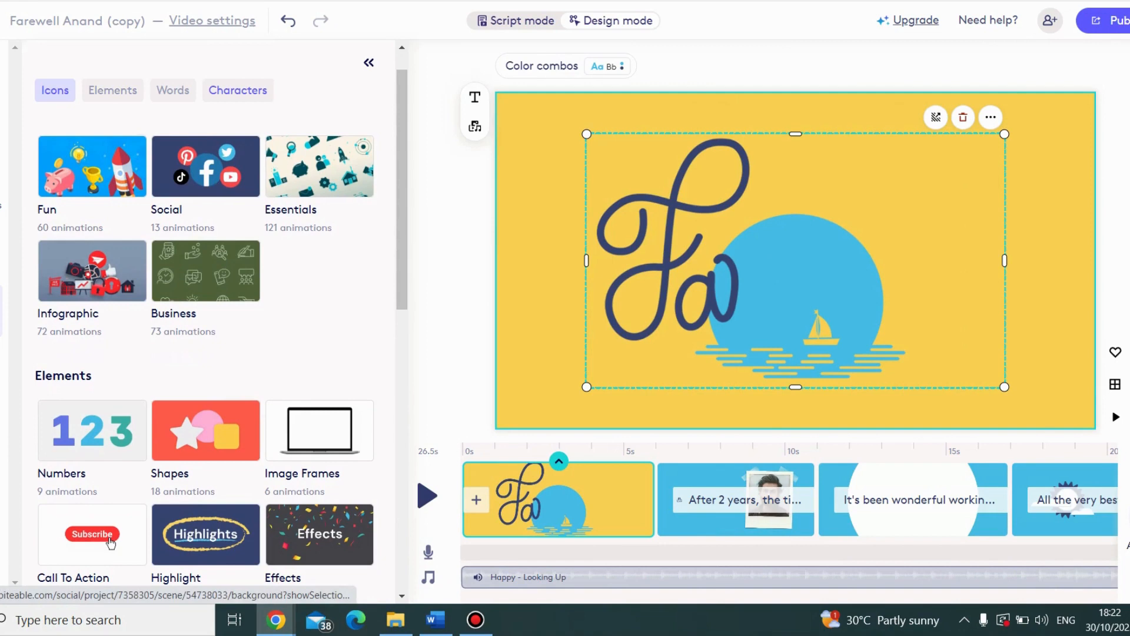
scroll(111, 543, "down", 10)
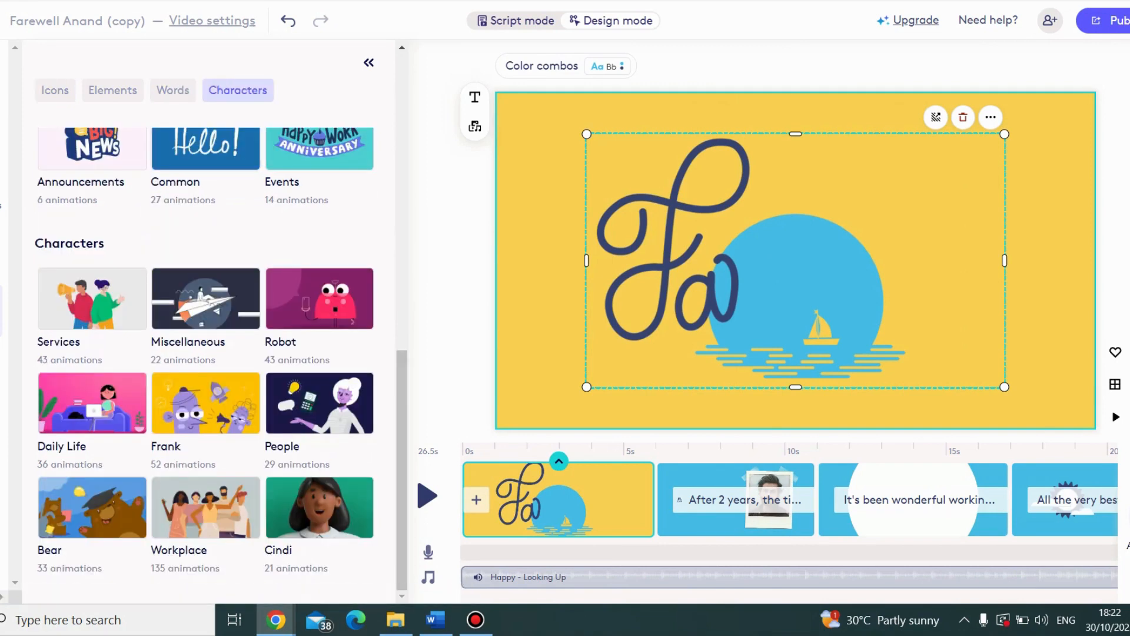
left_click(319, 404)
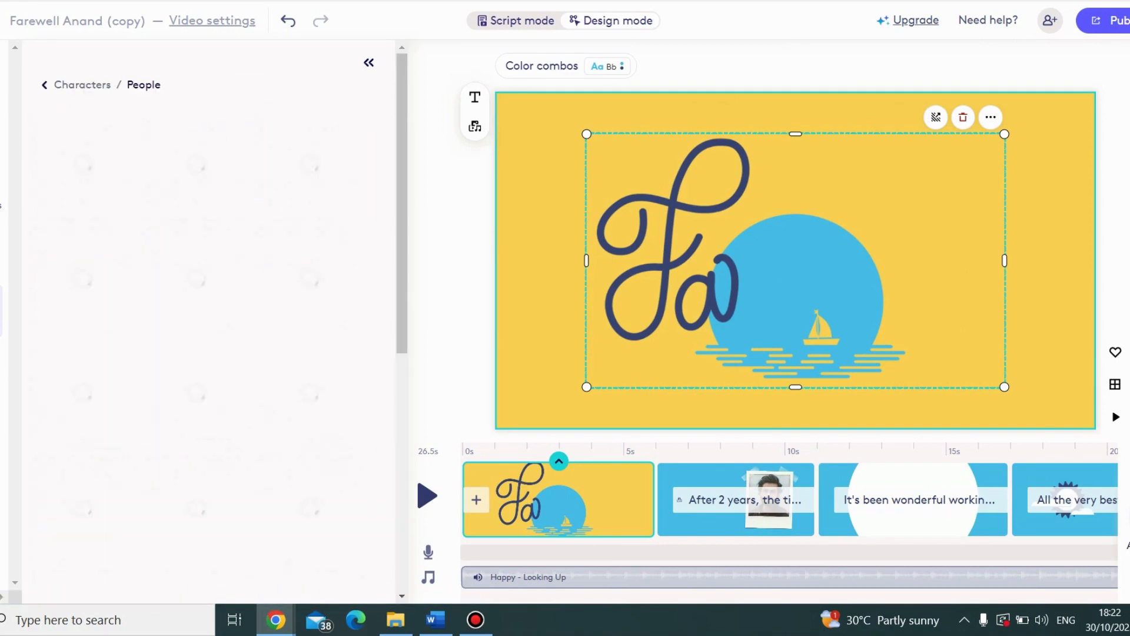
scroll(206, 353, "down", 5)
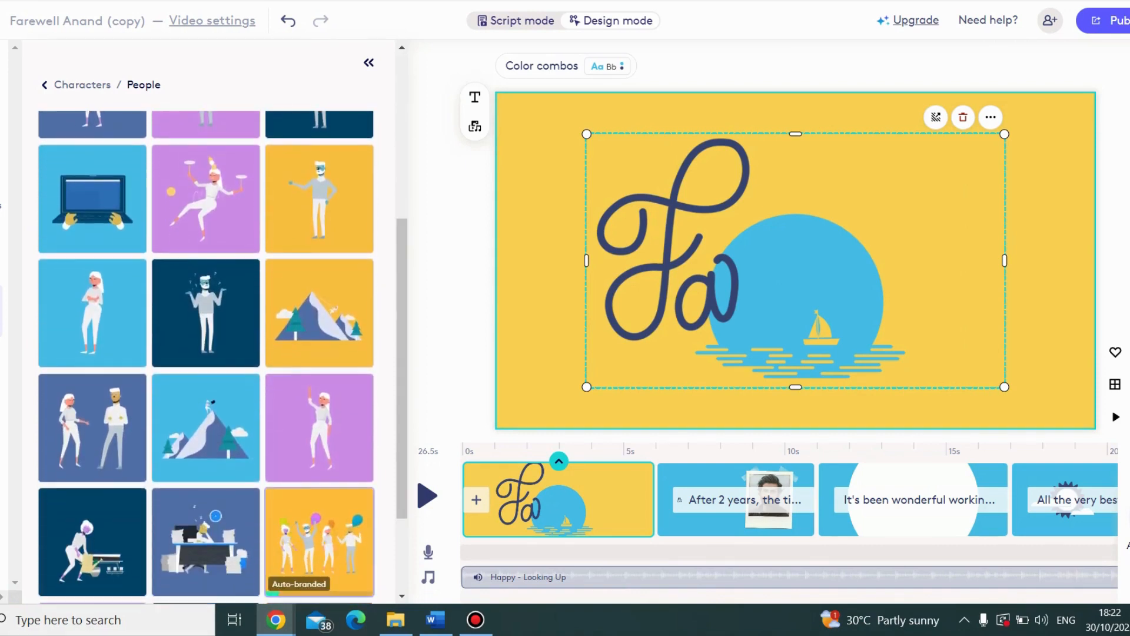
left_click(319, 542)
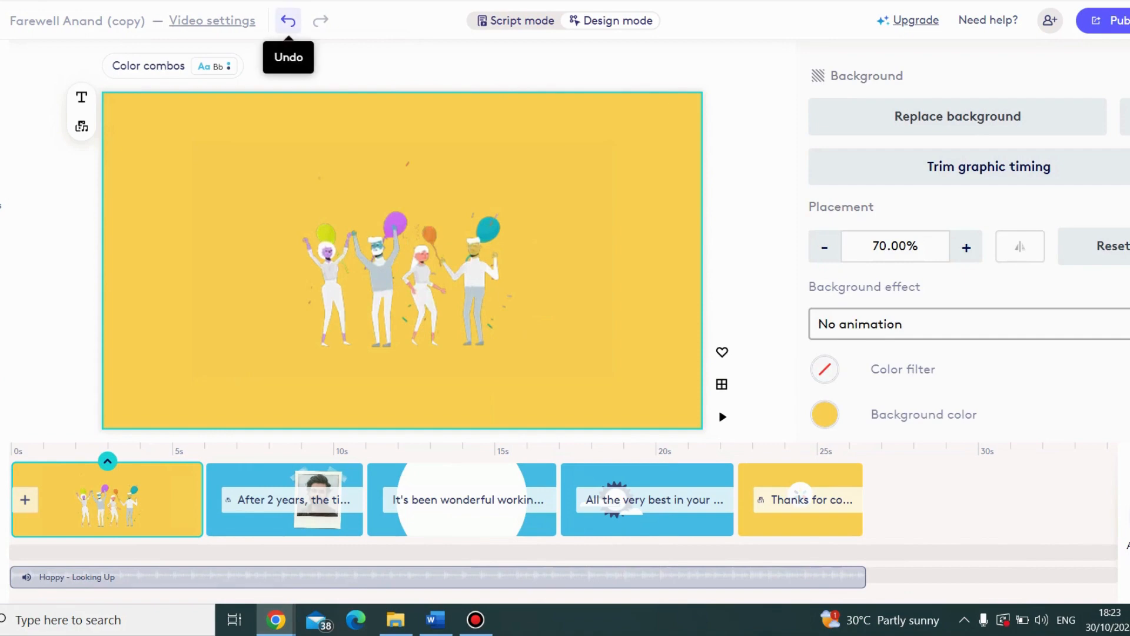
left_click(288, 21)
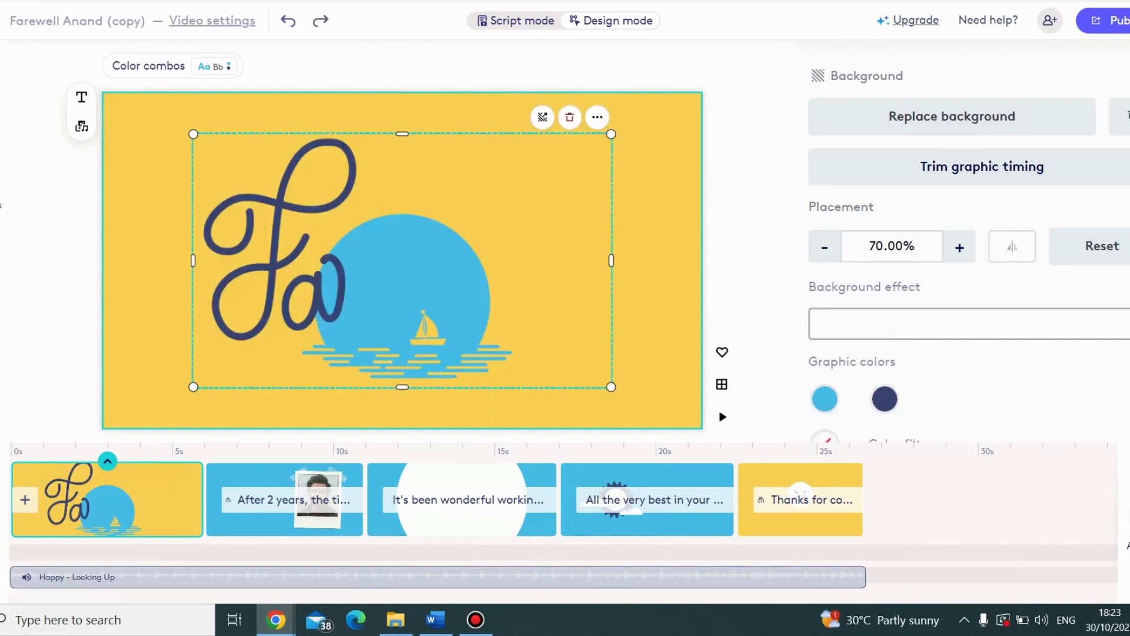
Add the balloon party animation from the People characters on top of the first scene's farewell graphic
left_click(0, 311)
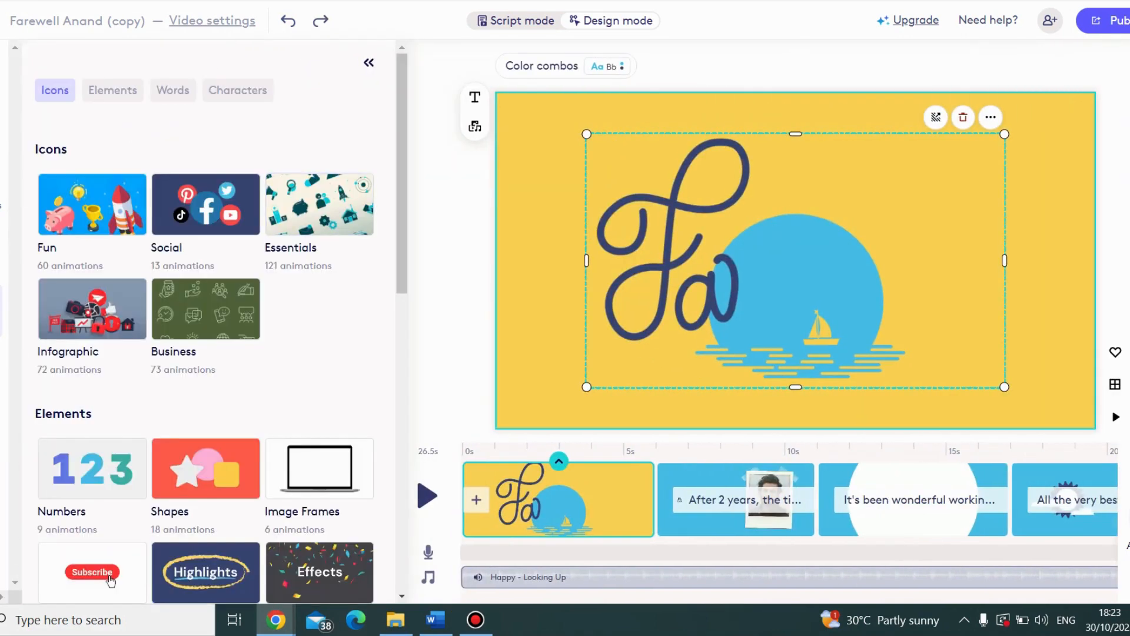
scroll(111, 582, "down", 12)
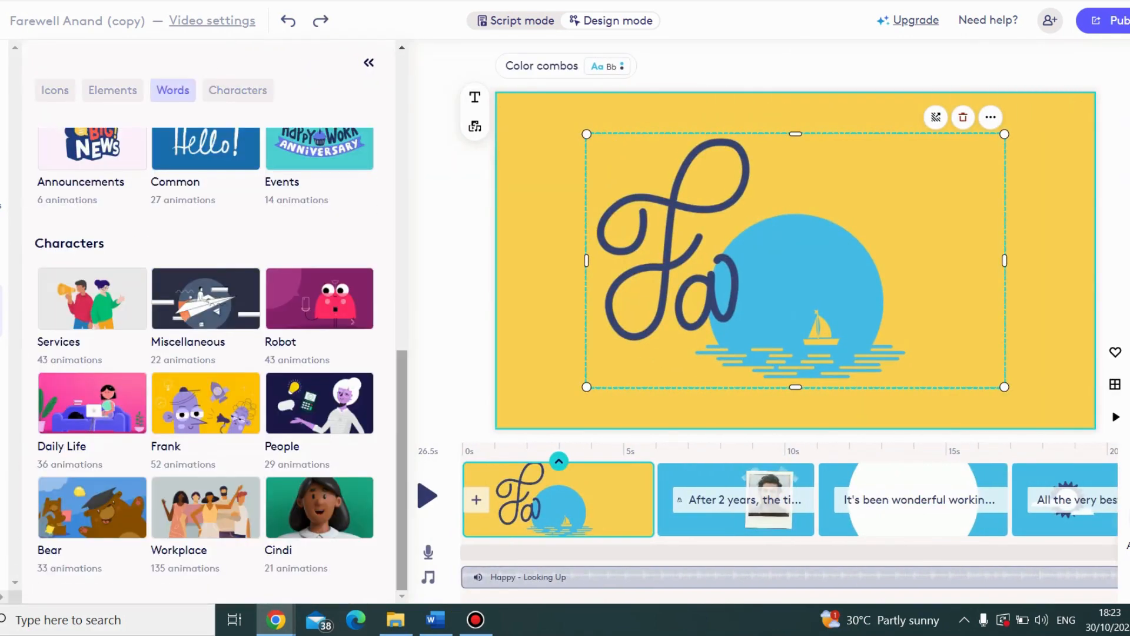
left_click(320, 403)
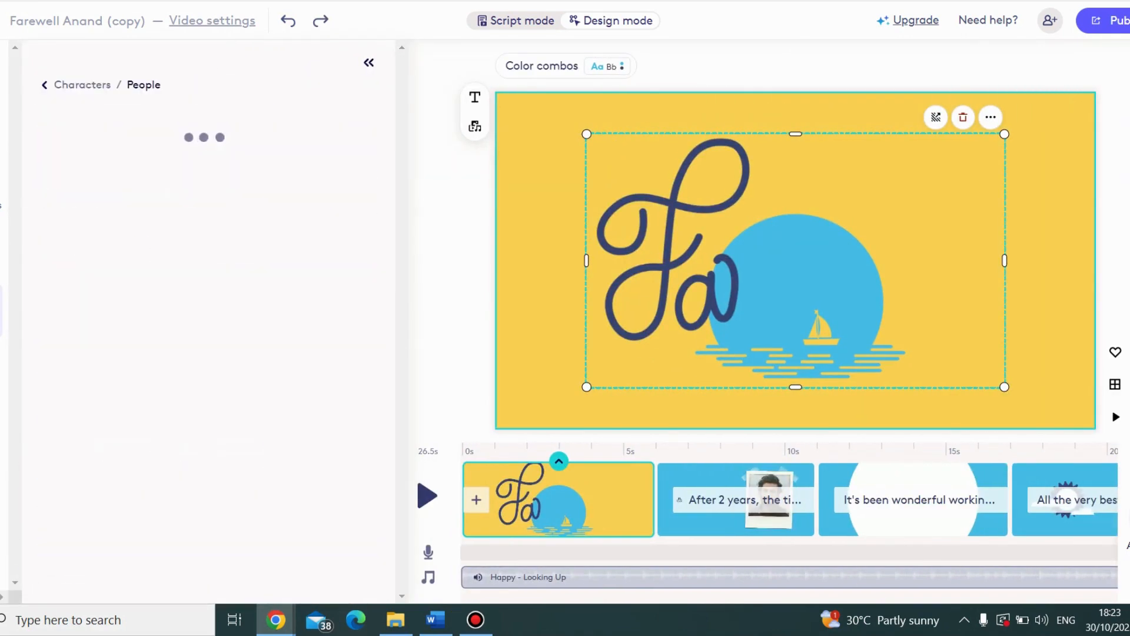
scroll(206, 354, "down", 7)
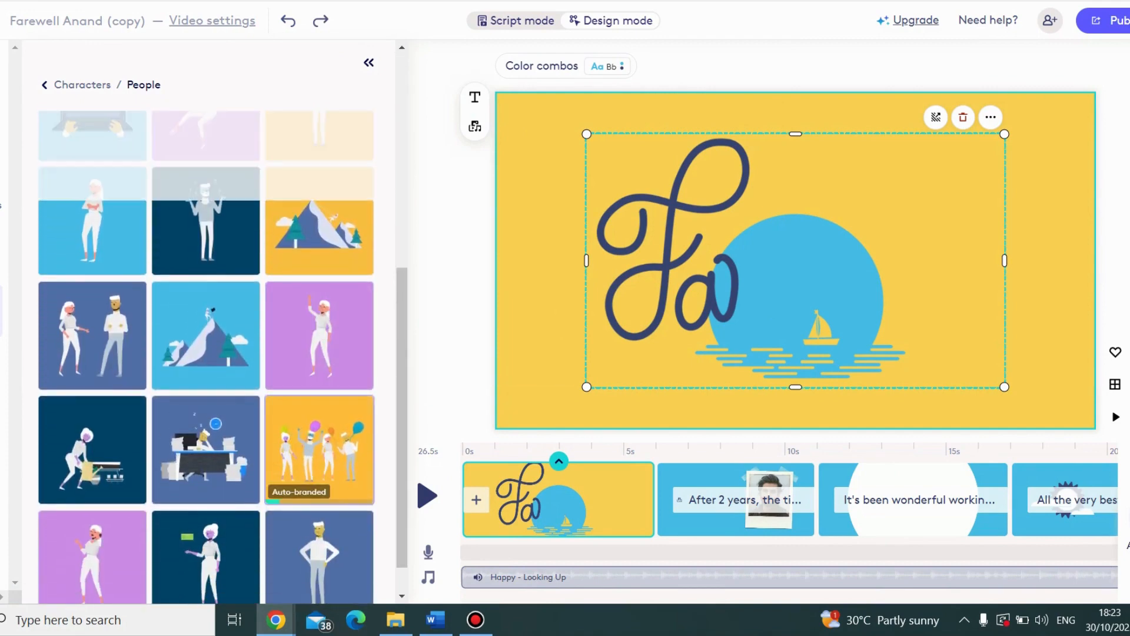
left_click(320, 449)
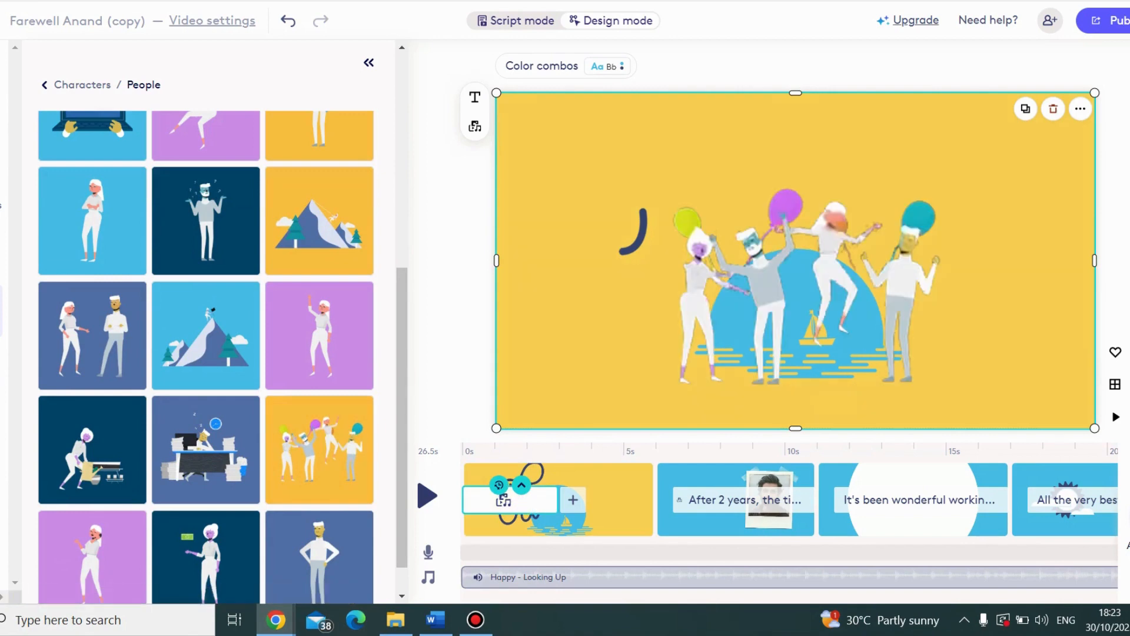
left_click(618, 500)
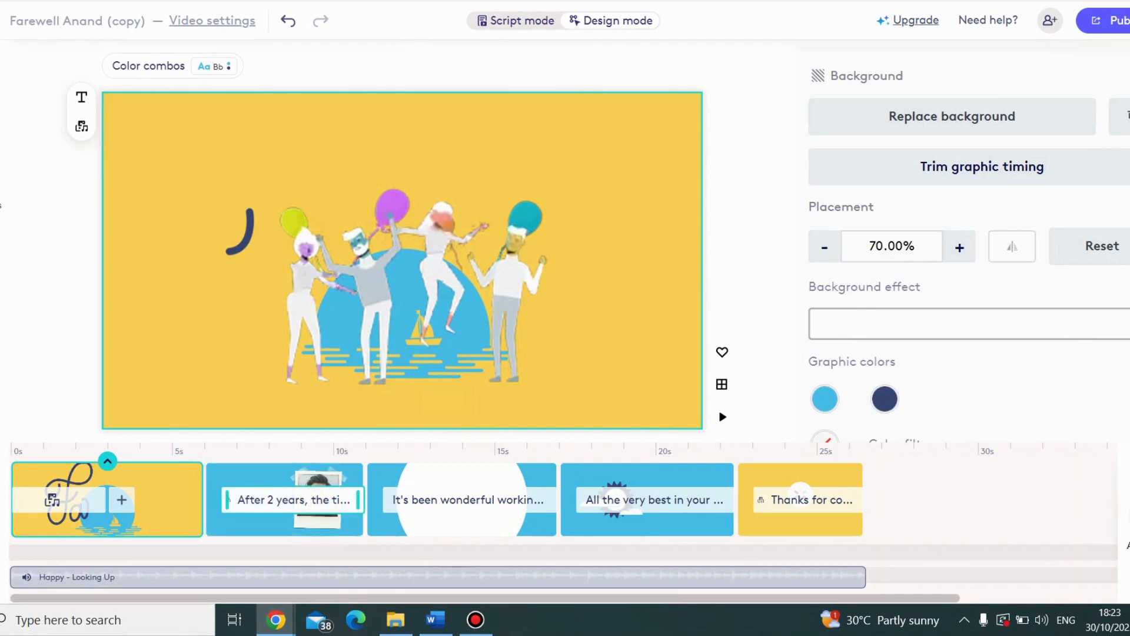
Set the font weight of the second scene's "After 2 years, the time has come for" text to Medium Italic
left_click(265, 523)
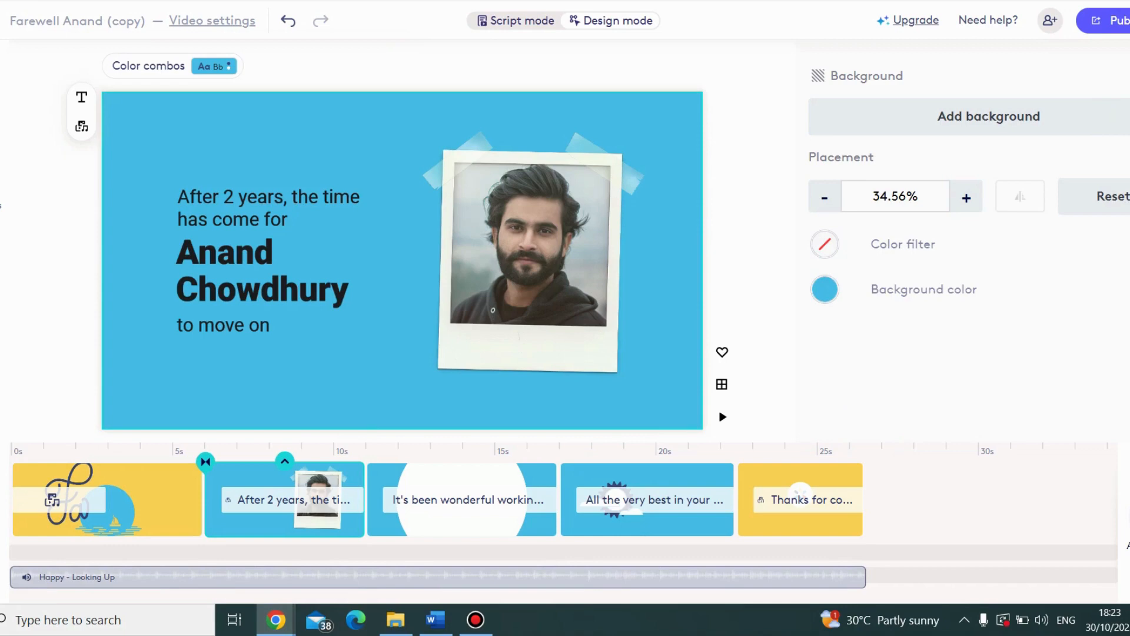
left_click(268, 203)
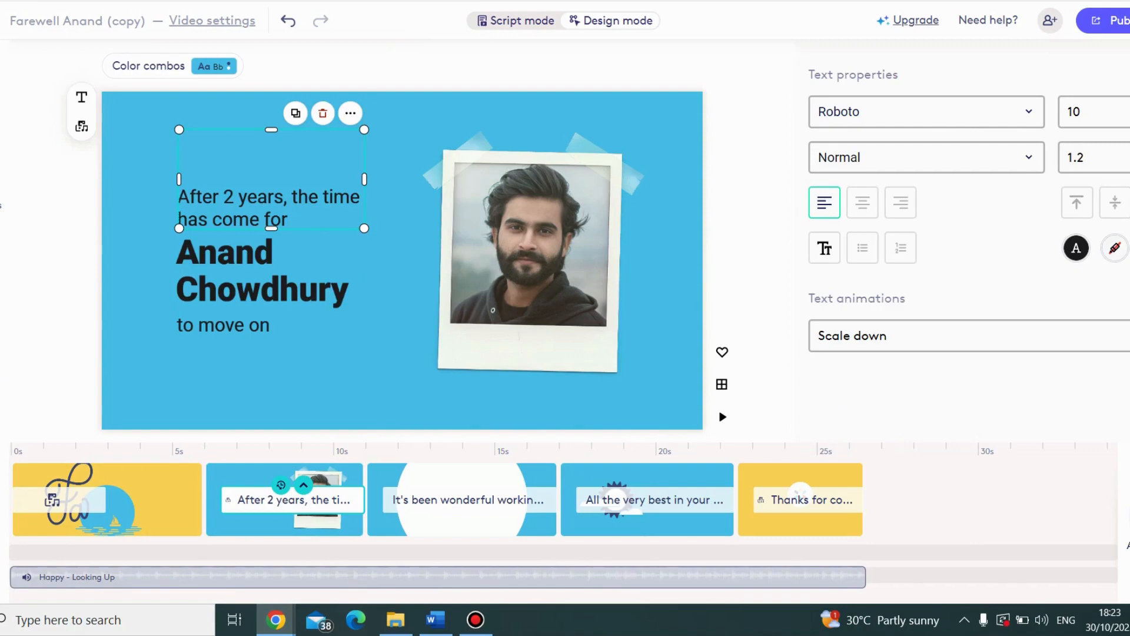
left_click(927, 112)
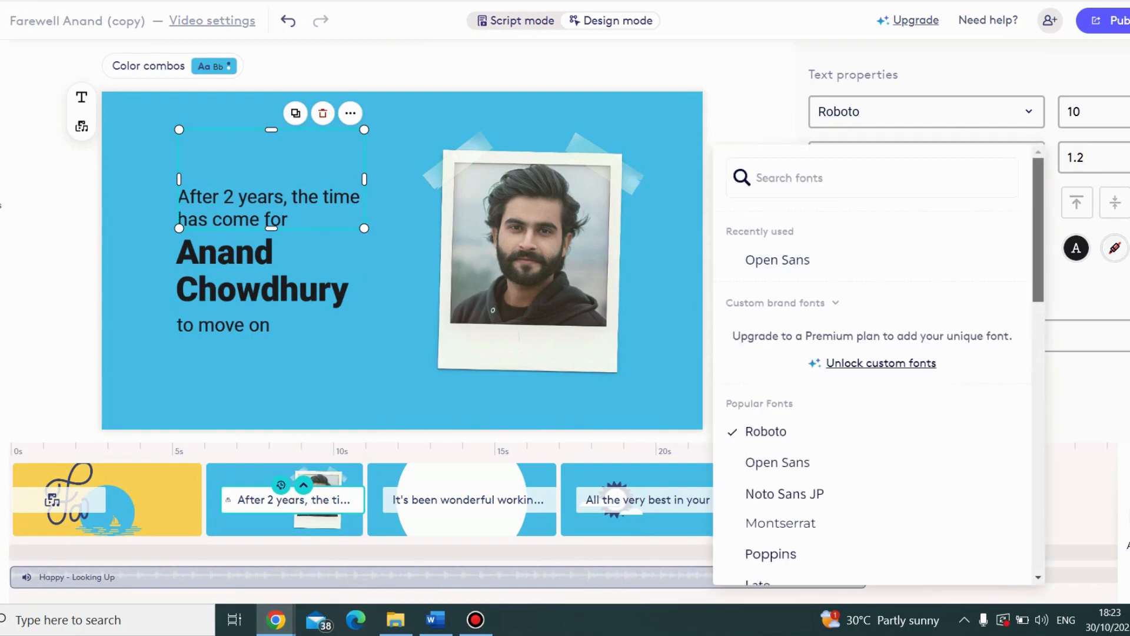
scroll(871, 365, "down", 2)
left_click_drag(1039, 241, 1038, 229)
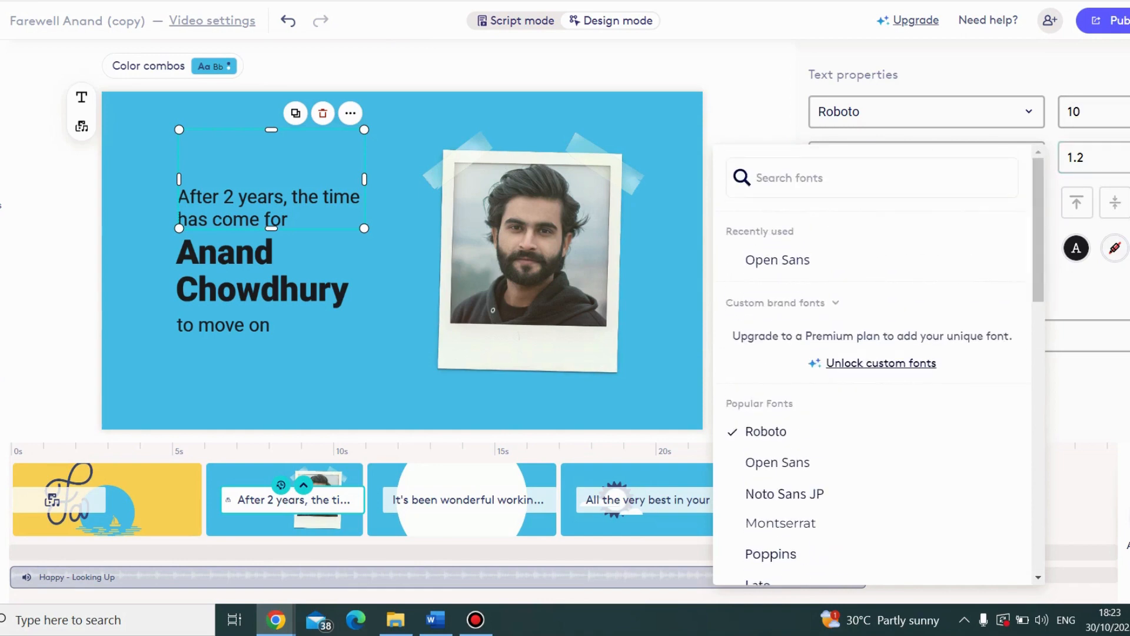
left_click(1113, 112)
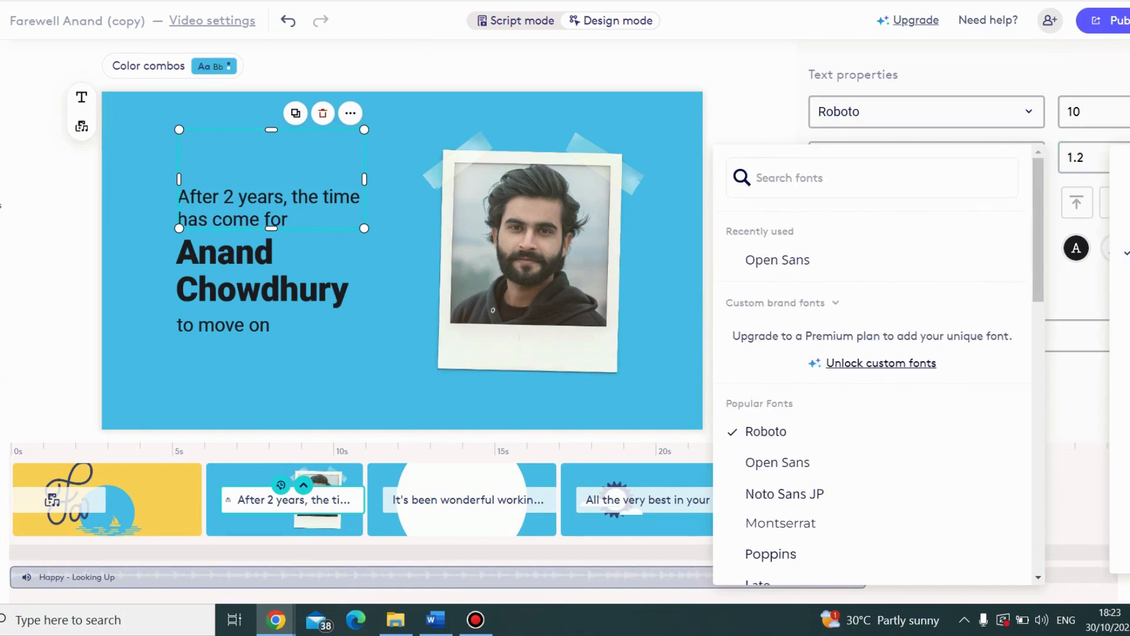
left_click(926, 112)
left_click(927, 158)
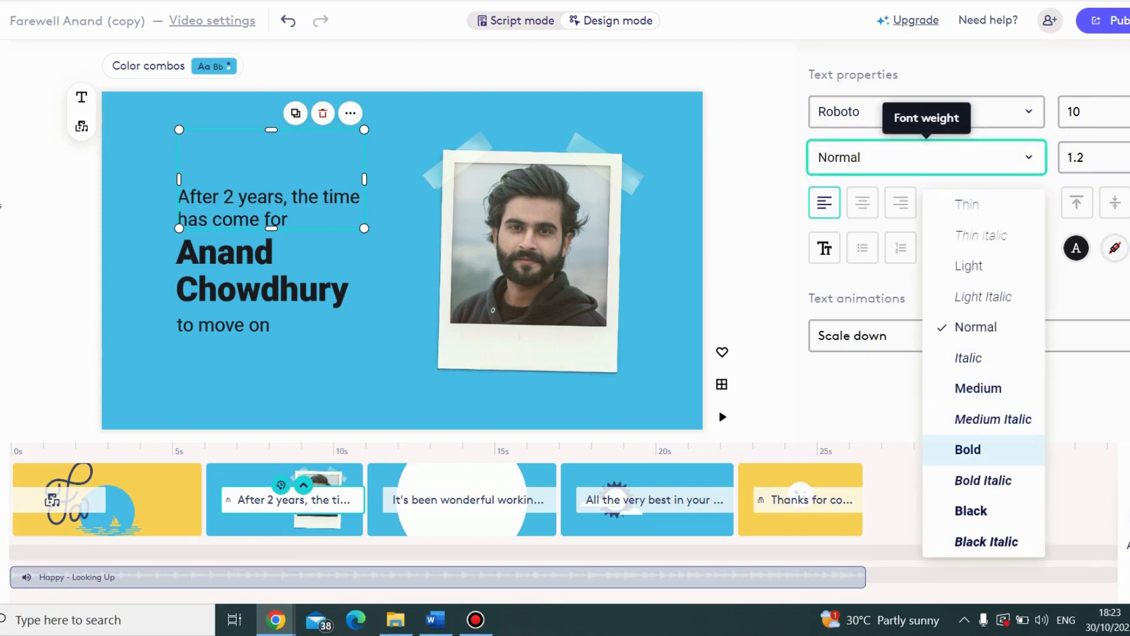
left_click(993, 419)
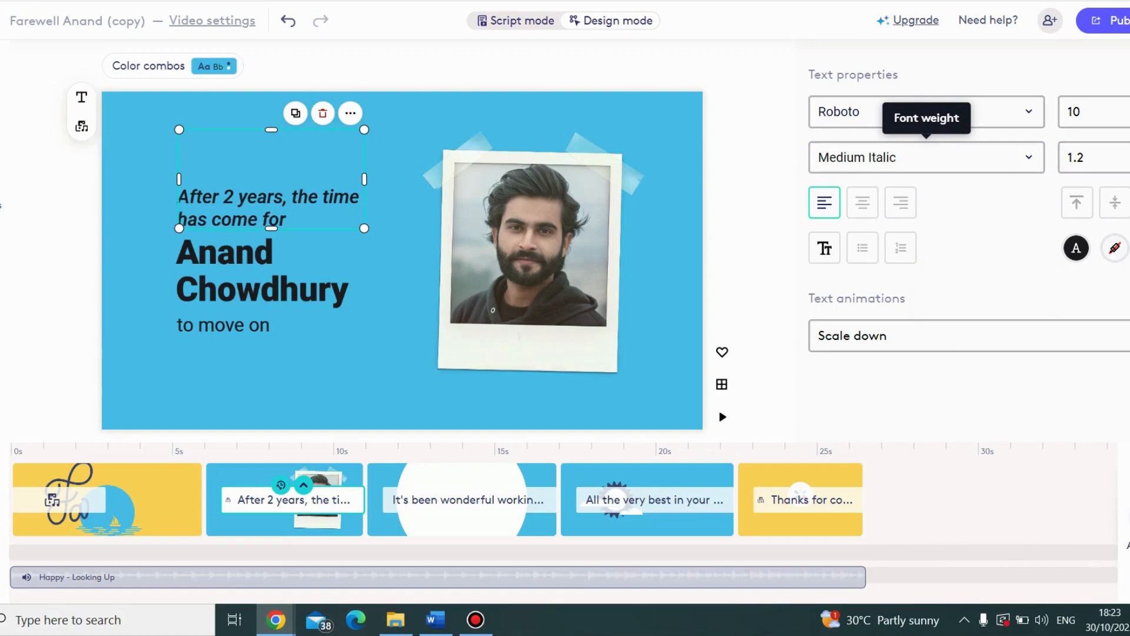
left_click(978, 401)
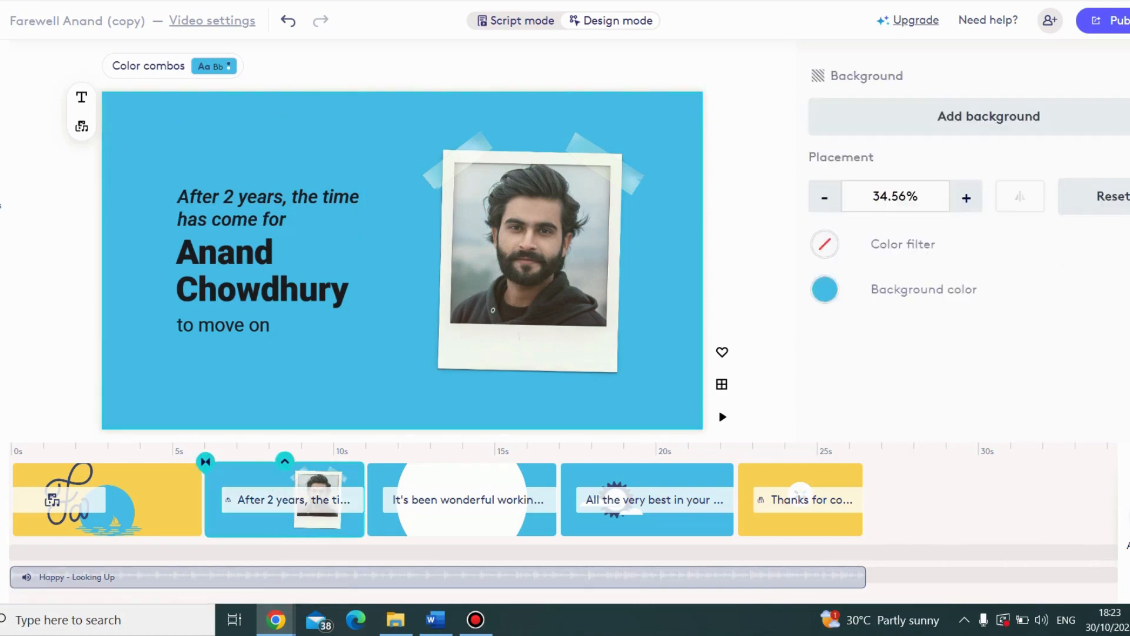
Set the color of the second scene's "After 2 years, the time has come for" text to the white brand color FFFFFE
left_click(269, 207)
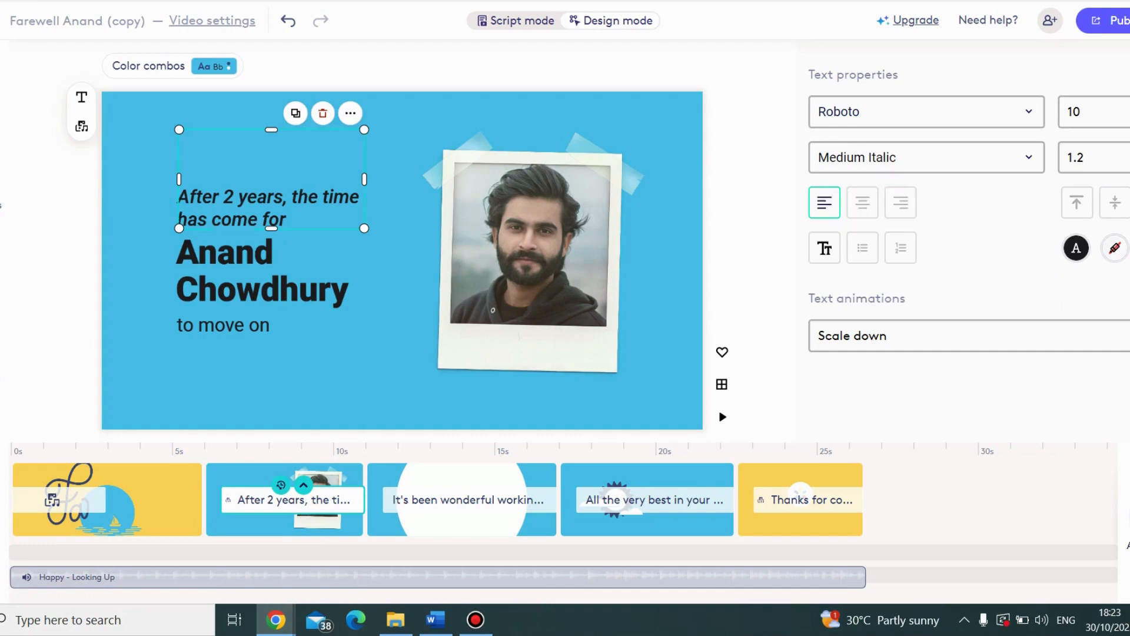
left_click(1076, 248)
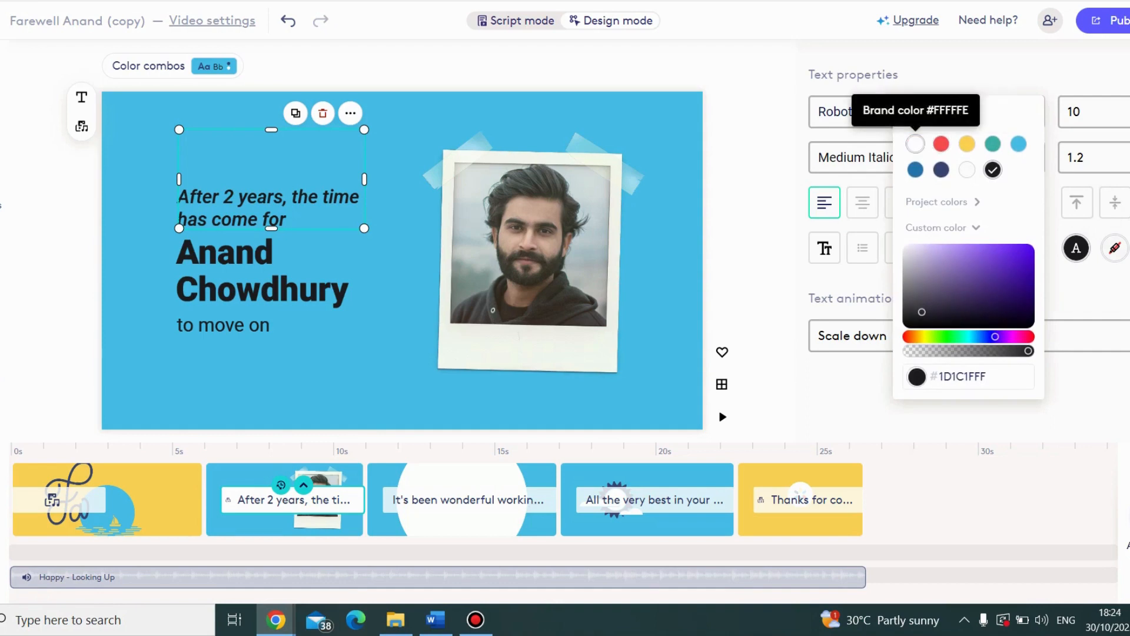
left_click(915, 144)
Set the color of the colleague's name text in the second scene to the yellow brand color
left_click(288, 271)
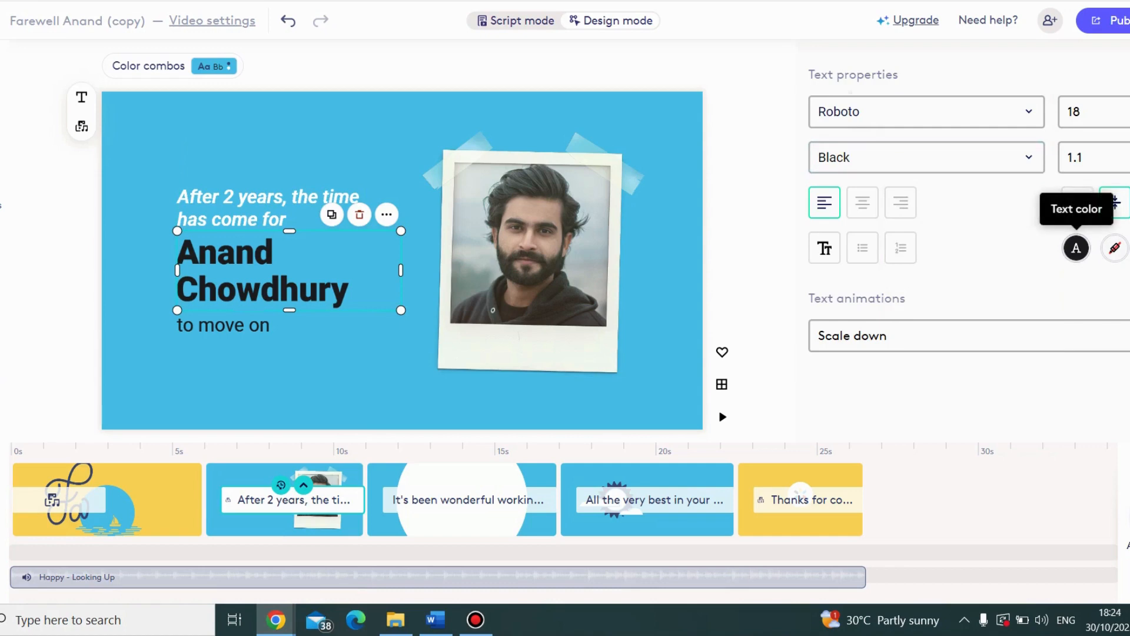
left_click(1076, 248)
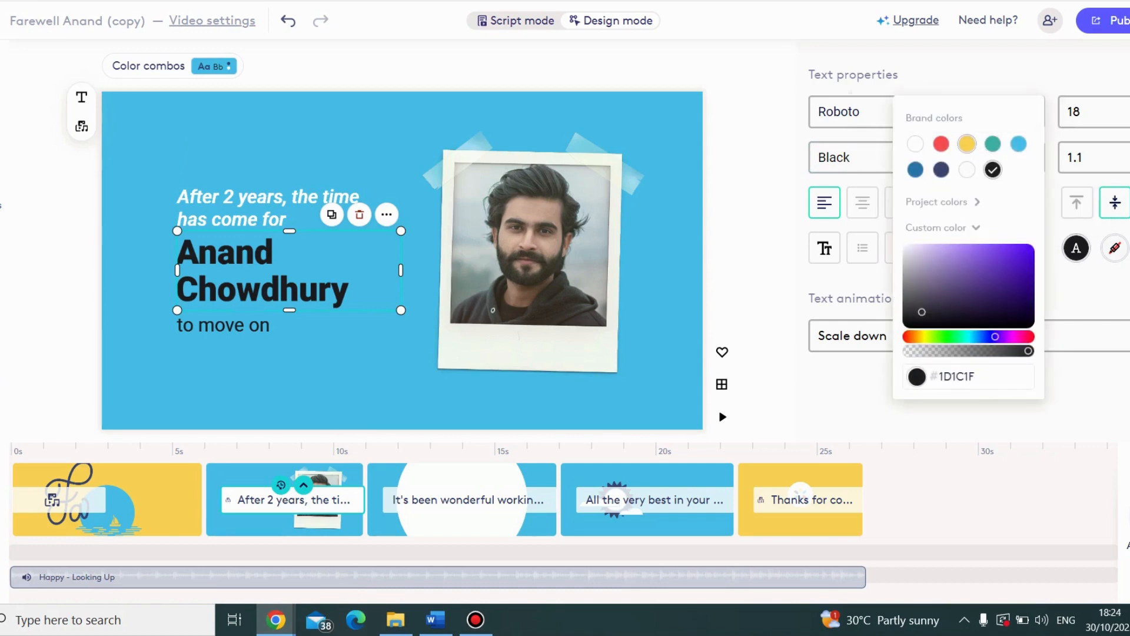
left_click(967, 144)
Set the color of the second scene's "to move on" text to the white brand color
left_click(241, 335)
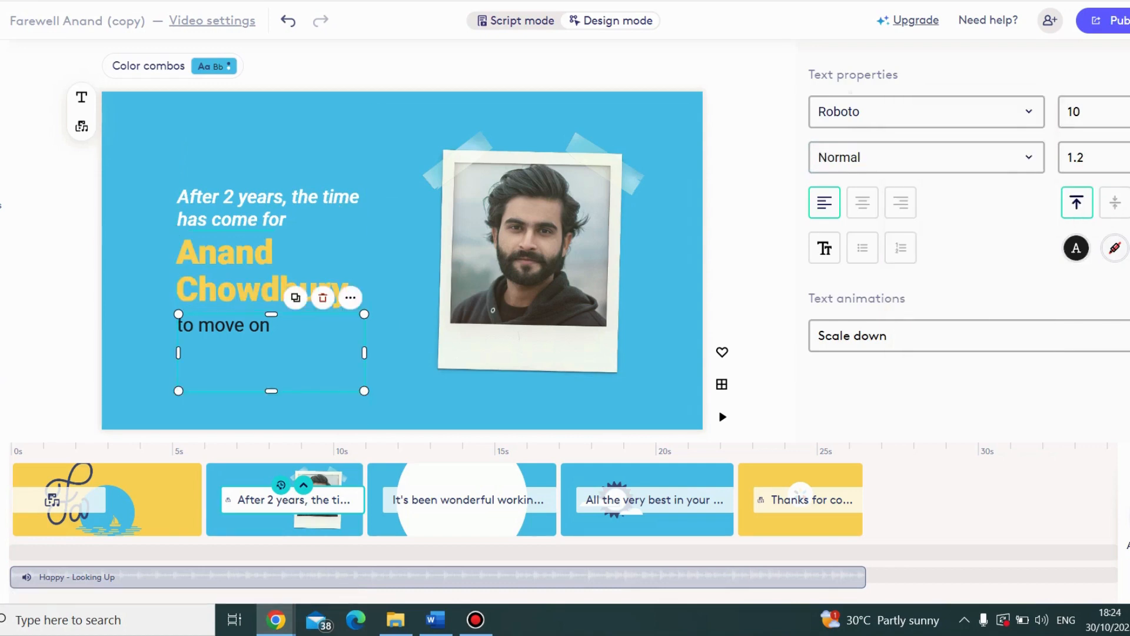
left_click(1076, 248)
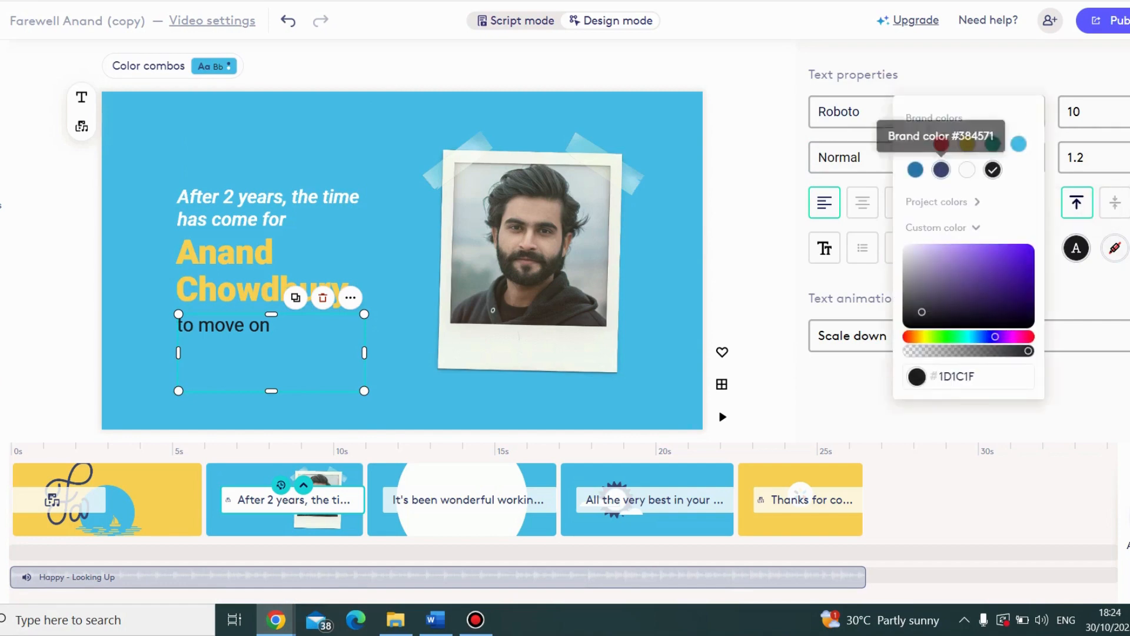
left_click(915, 144)
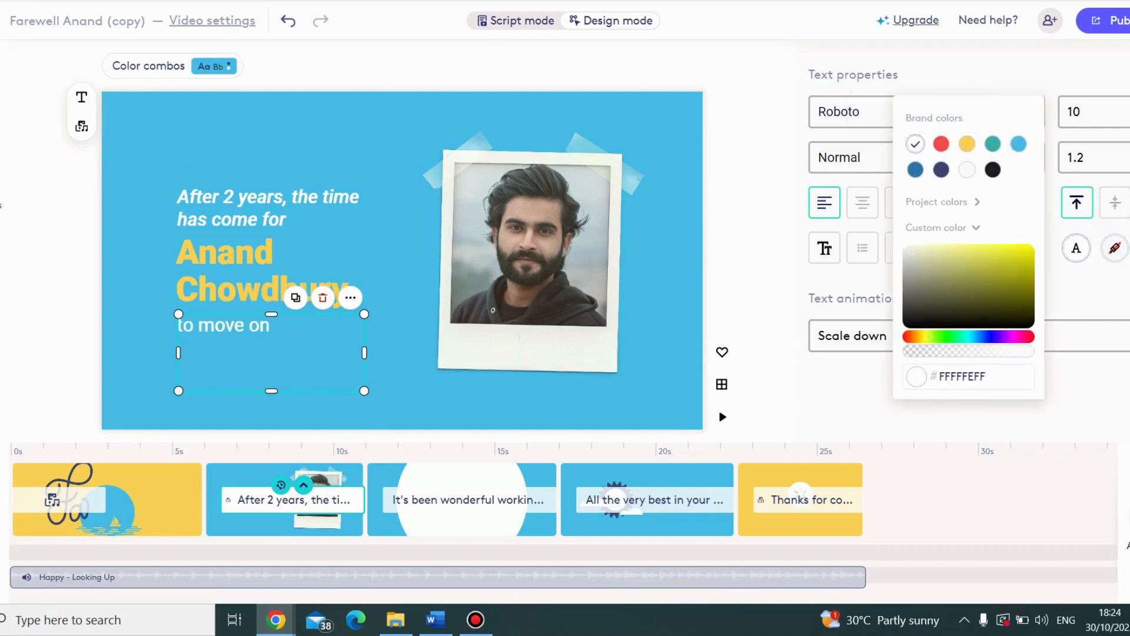
Try a yellow F9D051 highlight behind the second scene's "to move on" text, and undo the highlight
left_click(1114, 248)
left_click(1114, 248)
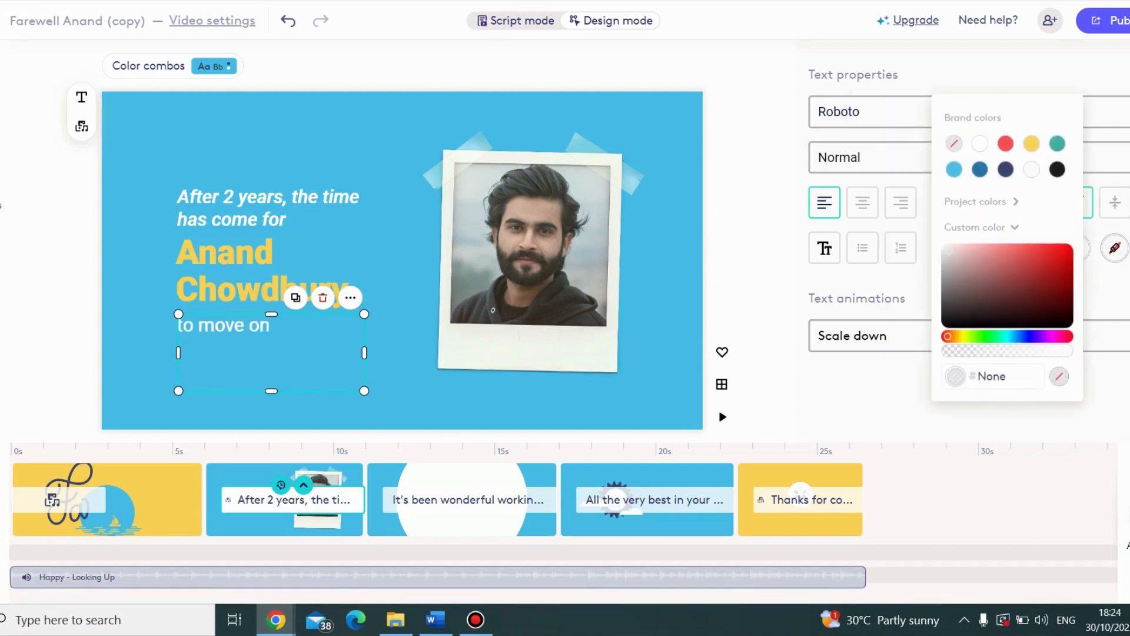
left_click(1031, 142)
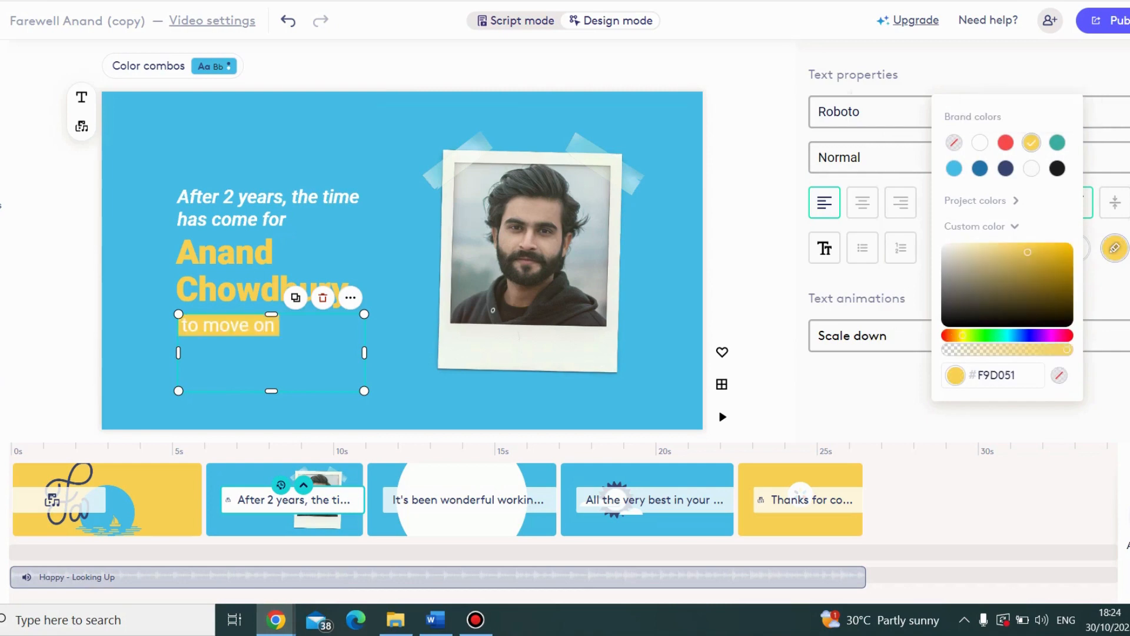
left_click(377, 141)
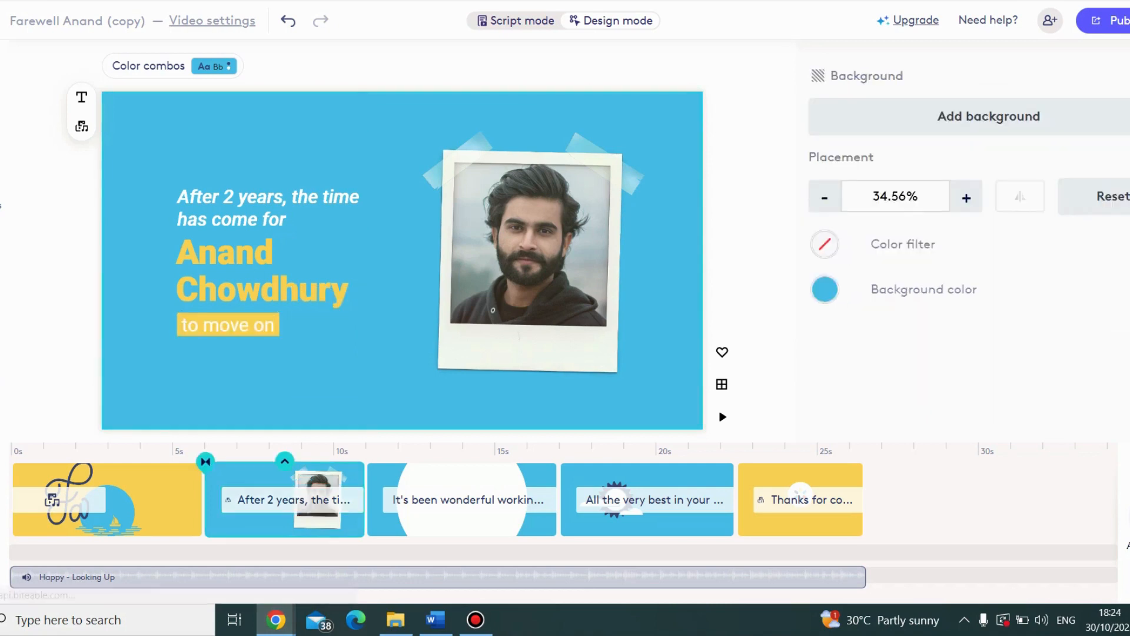
left_click(288, 21)
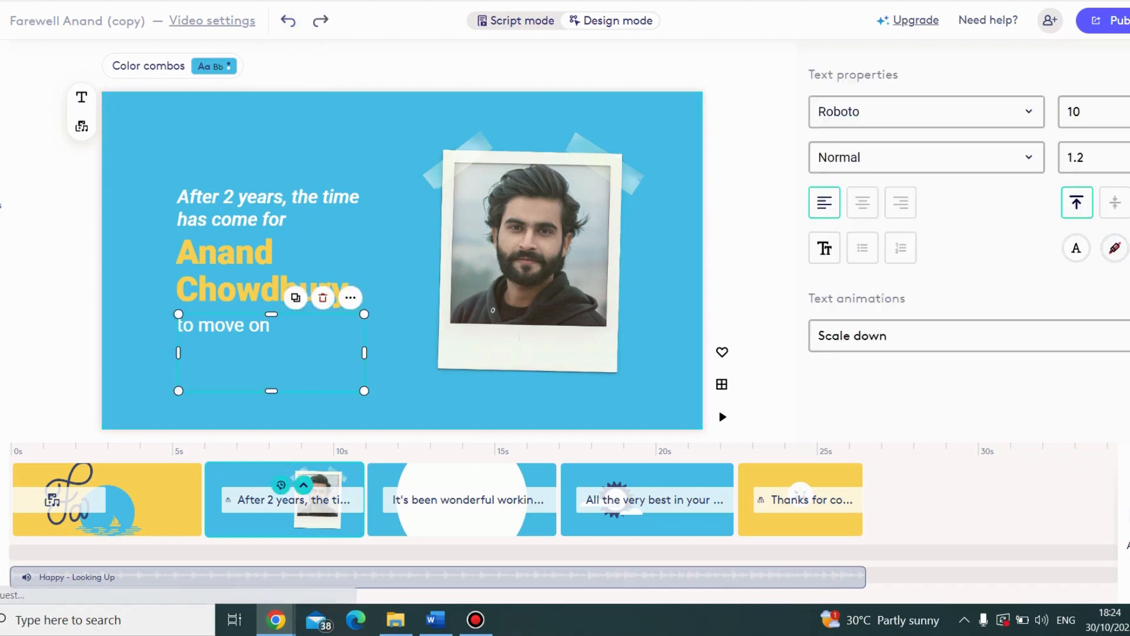
left_click(396, 259)
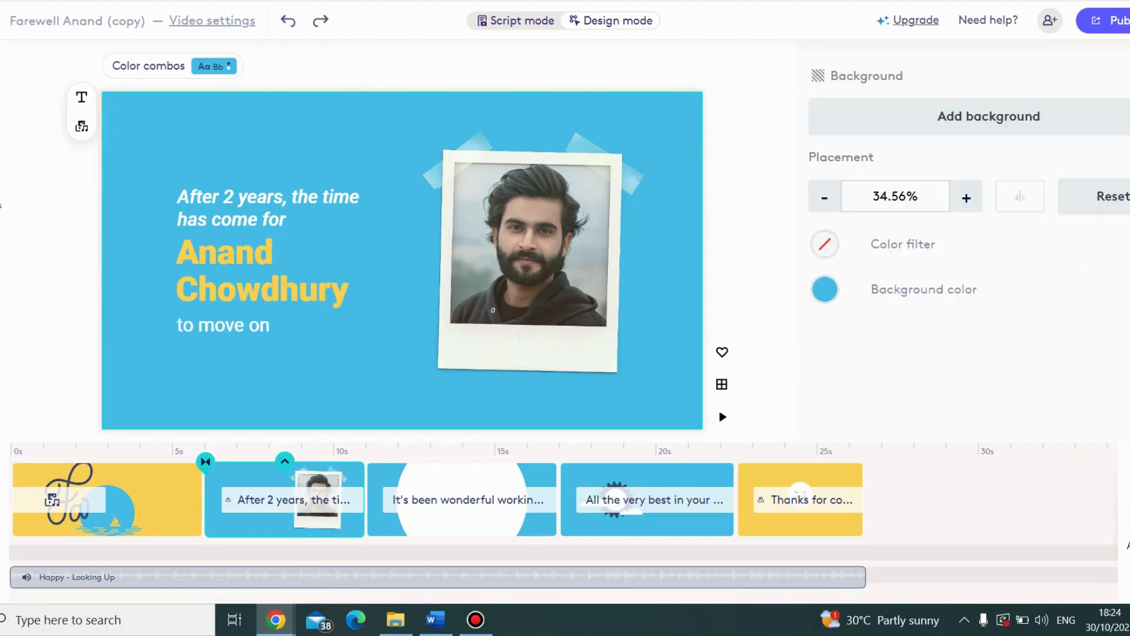
left_click(288, 271)
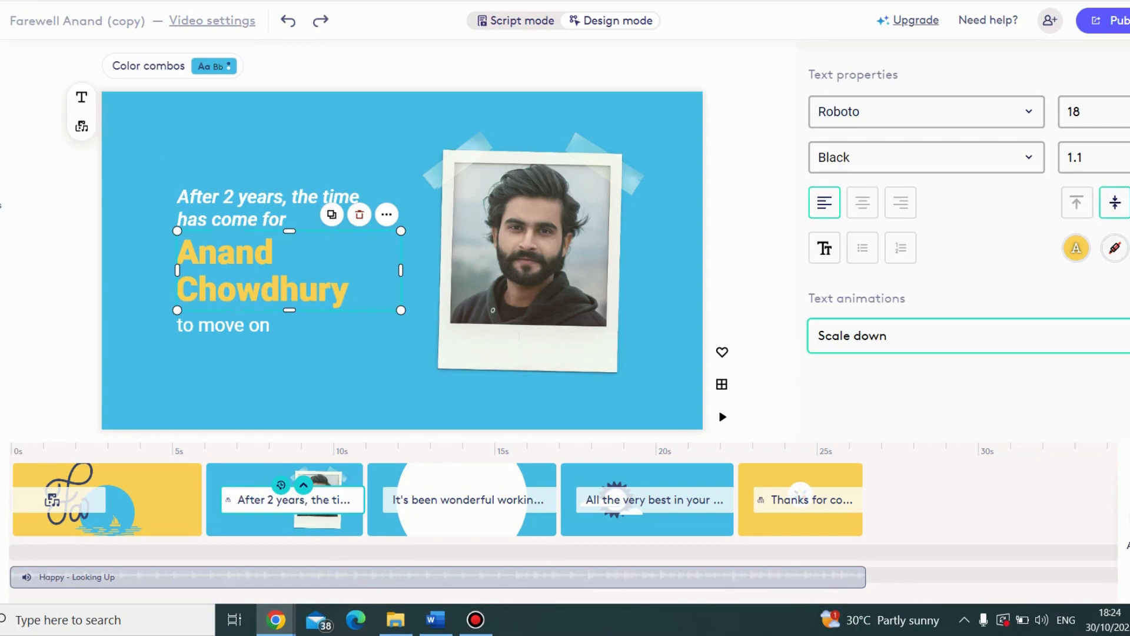
left_click(994, 336)
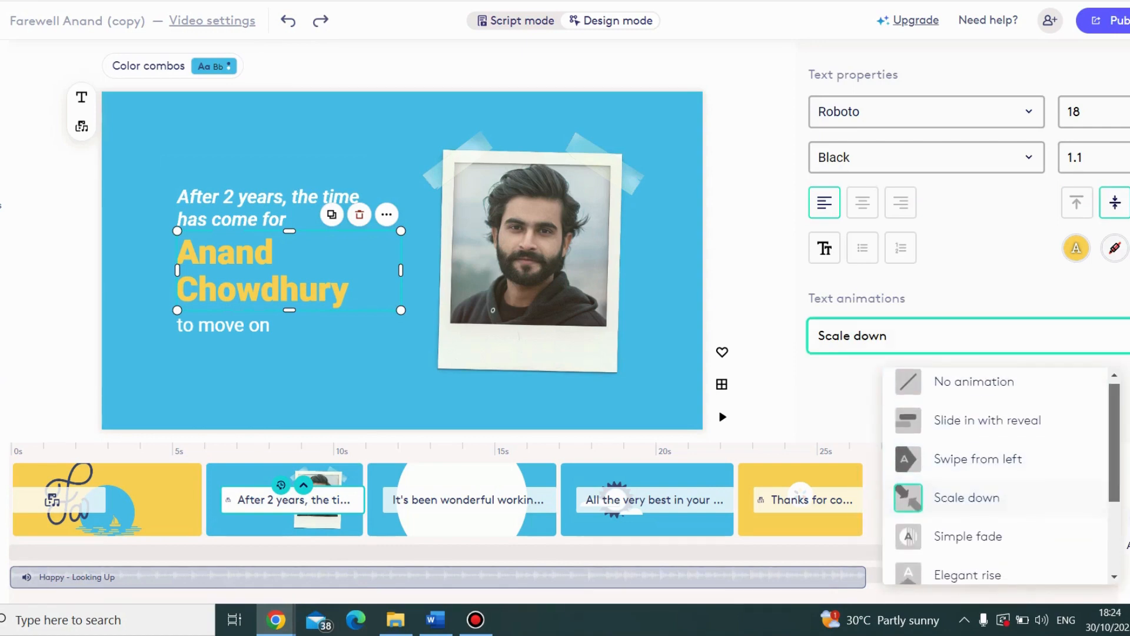
scroll(995, 471, "down", 3)
scroll(995, 471, "up", 3)
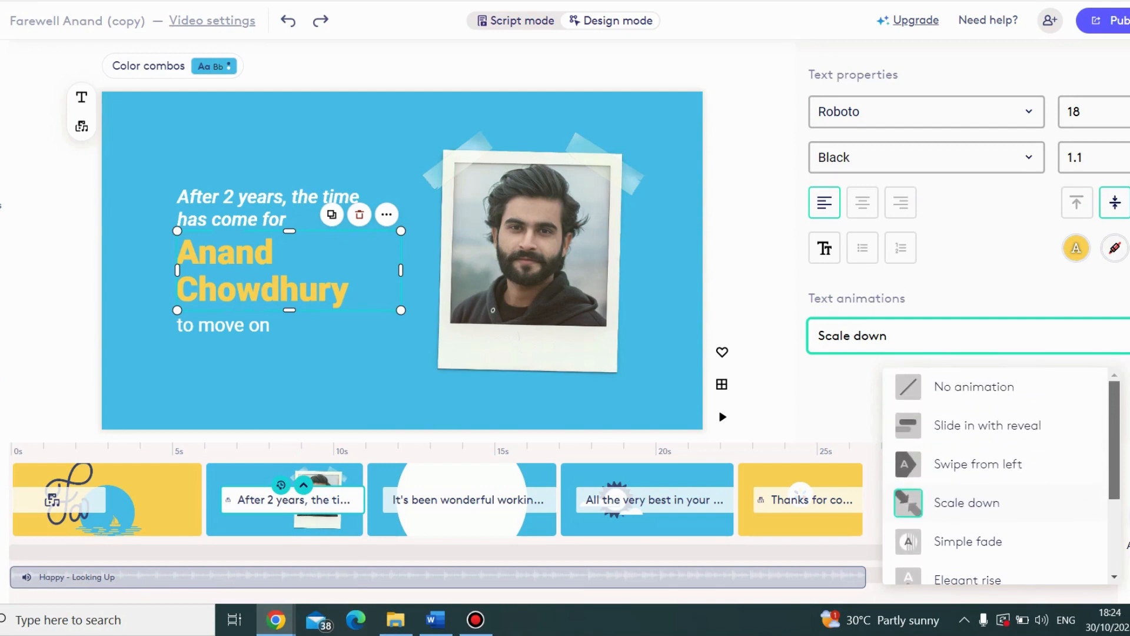
left_click(663, 353)
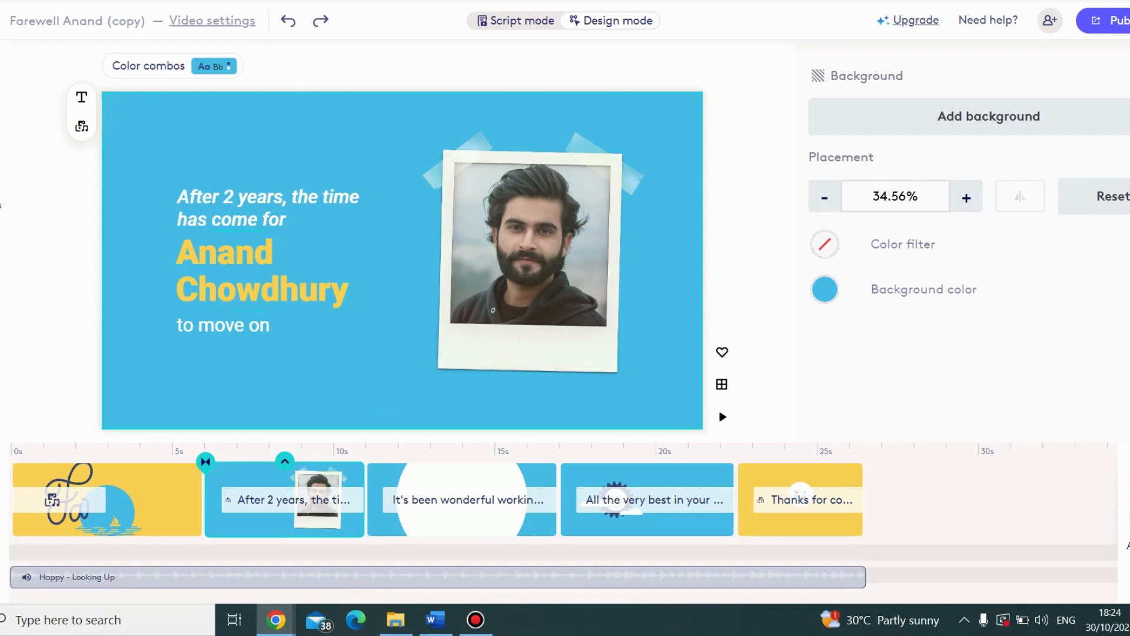
Move the polaroid frame in the second scene off the portrait photo so the photo can be selected on its own
left_click(532, 264)
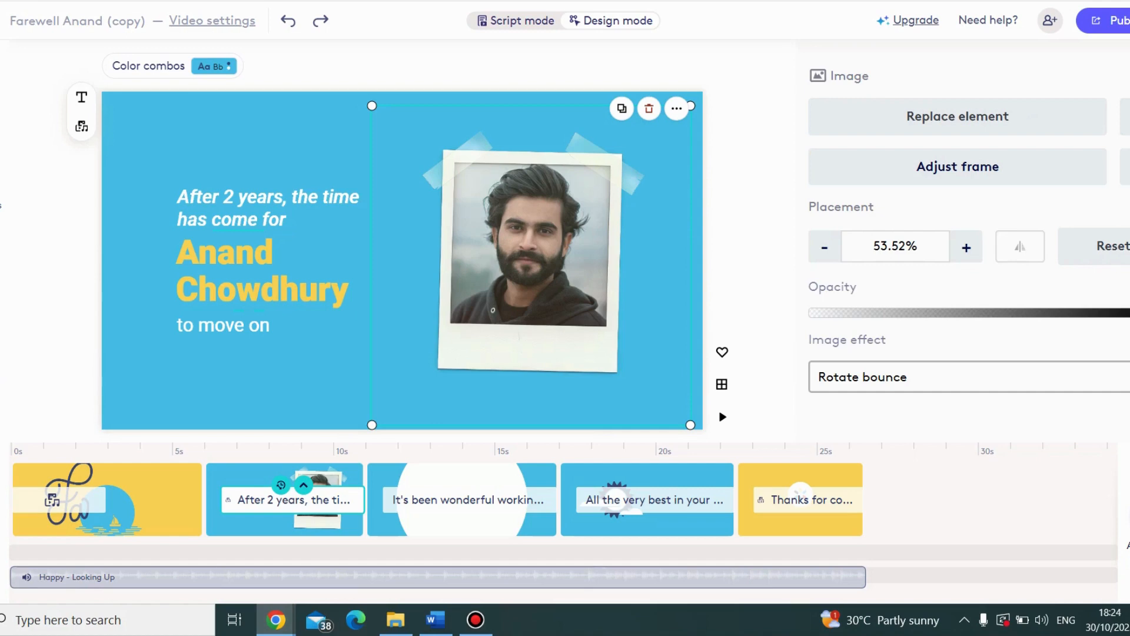
left_click_drag(531, 264, 512, 265)
left_click_drag(489, 259, 346, 248)
left_click(531, 242)
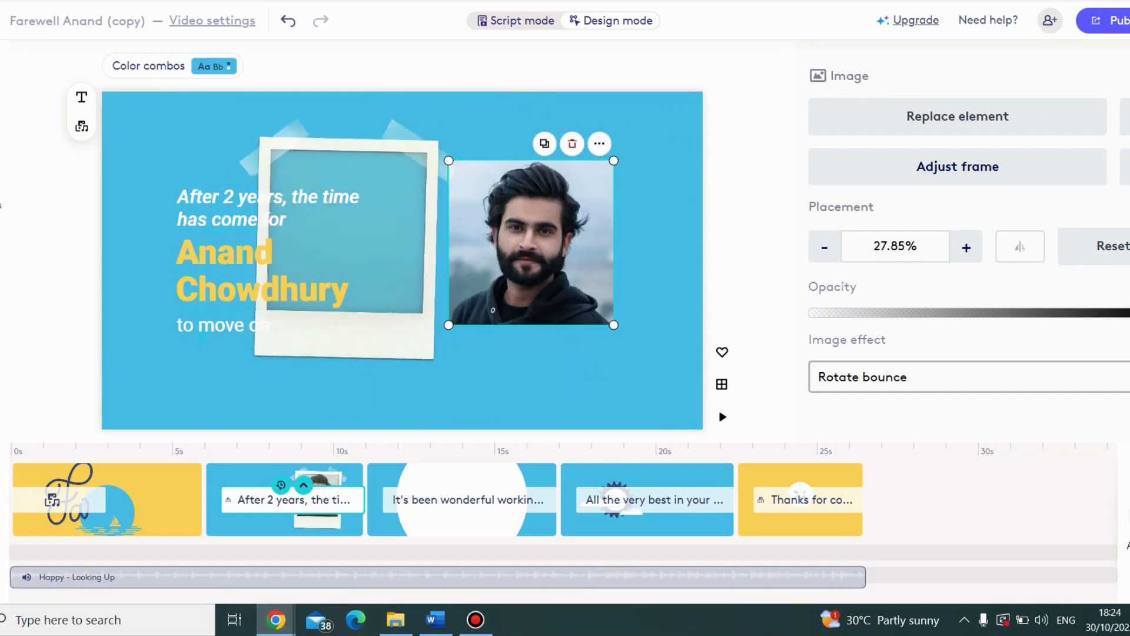
left_click(599, 143)
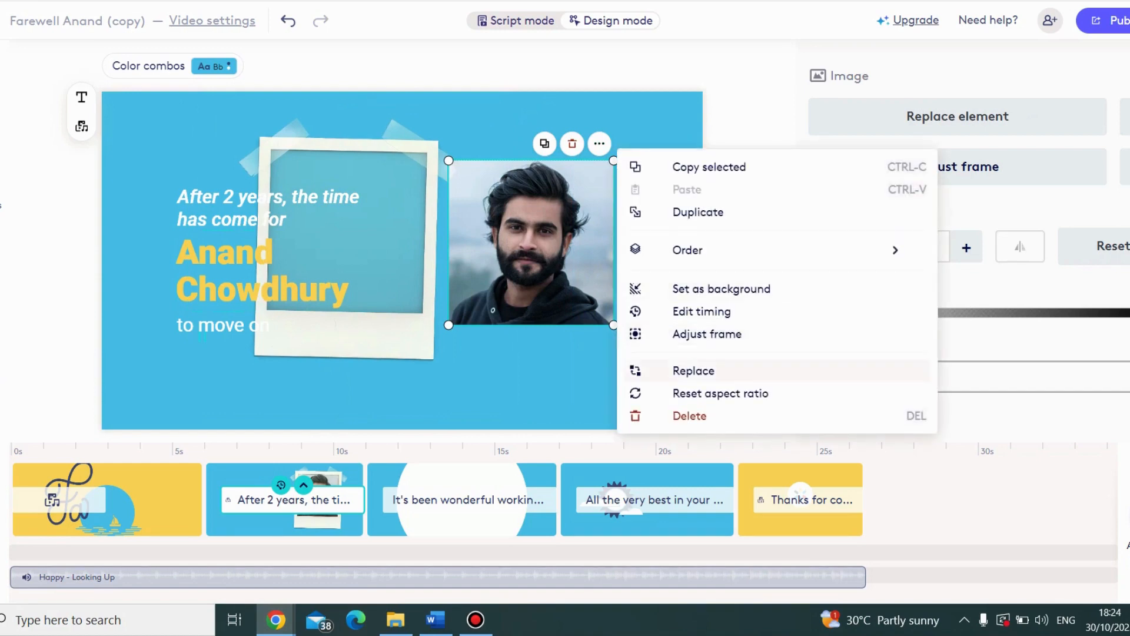
left_click(693, 370)
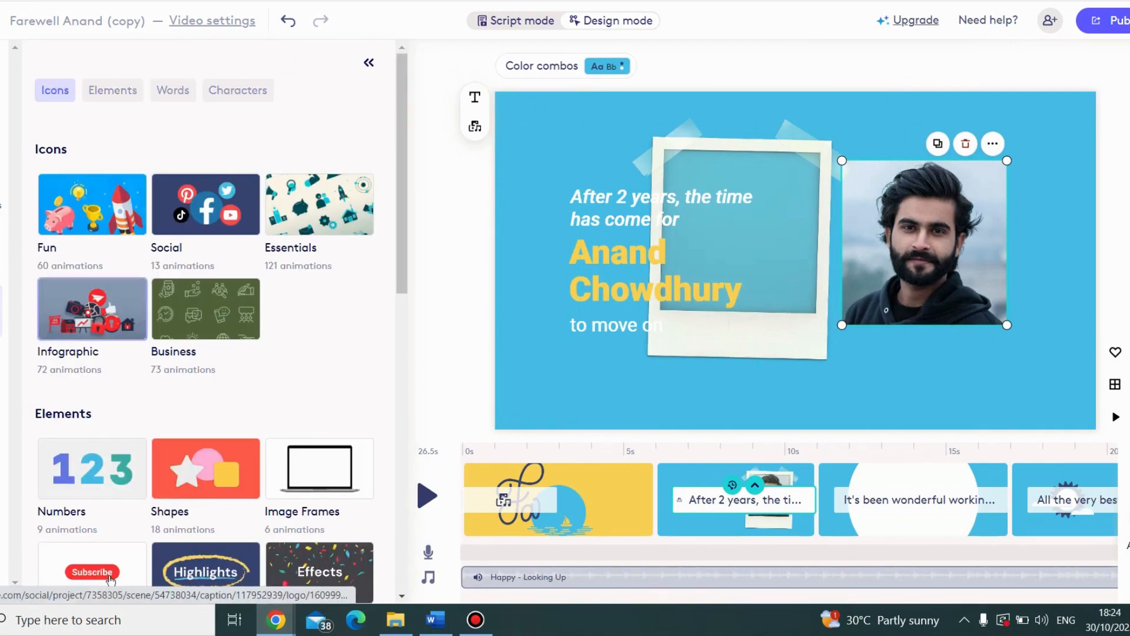
left_click(1, 136)
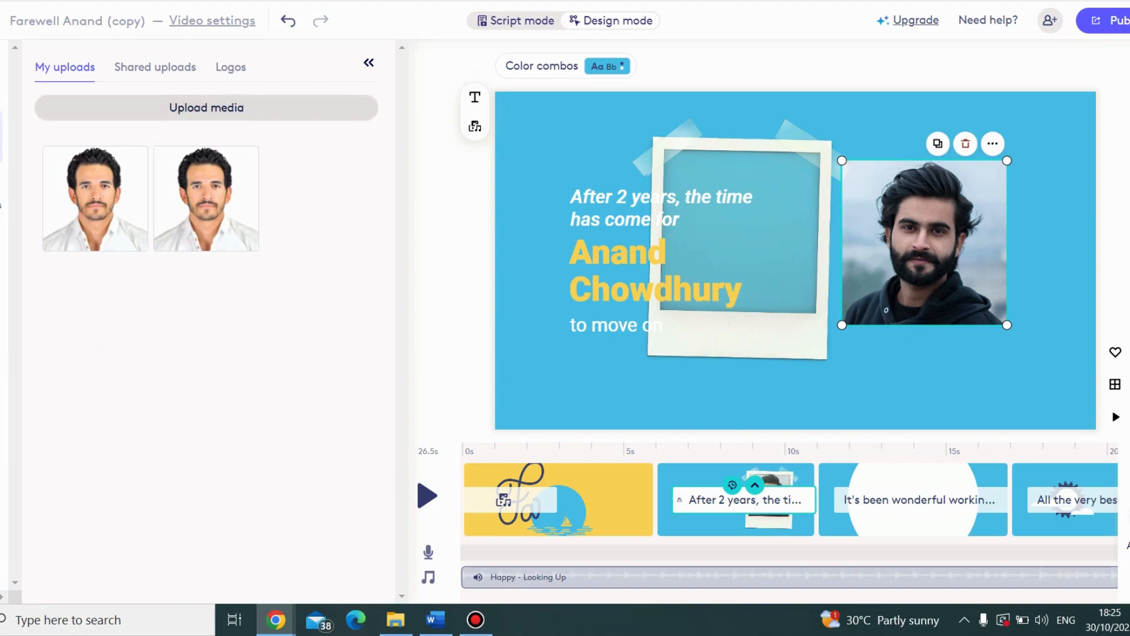
left_click(206, 107)
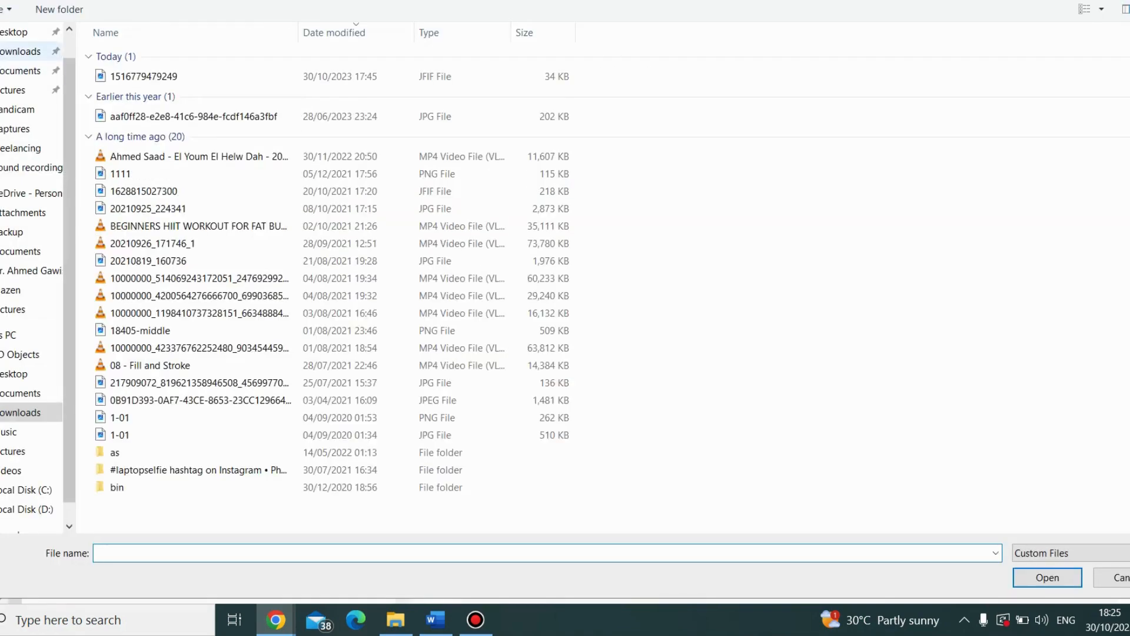
left_click(24, 51)
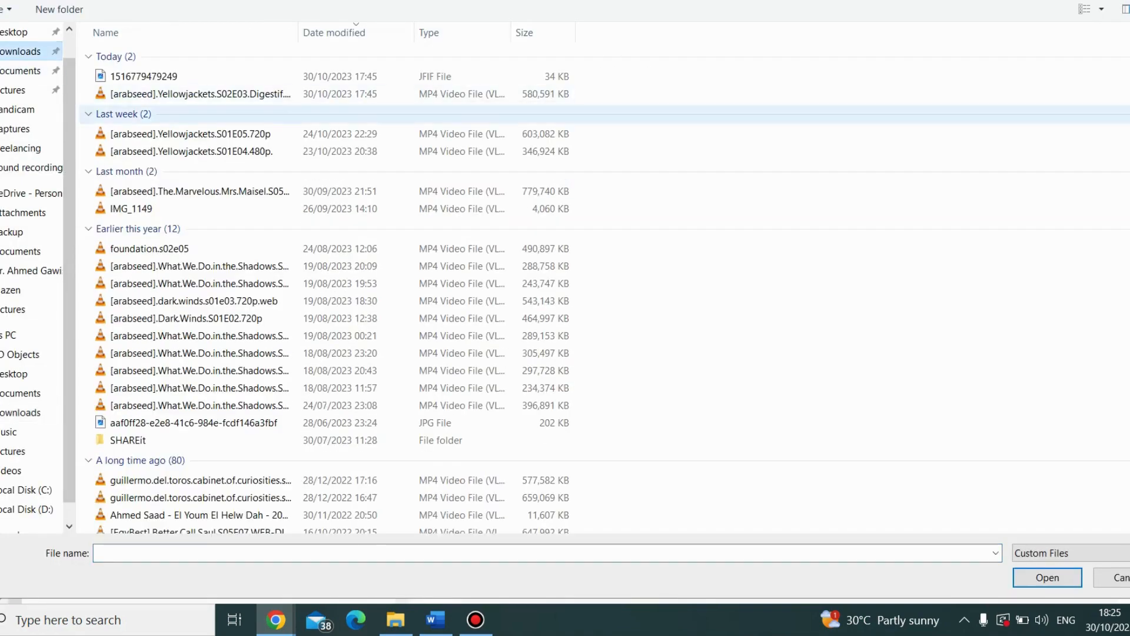
double_click(144, 77)
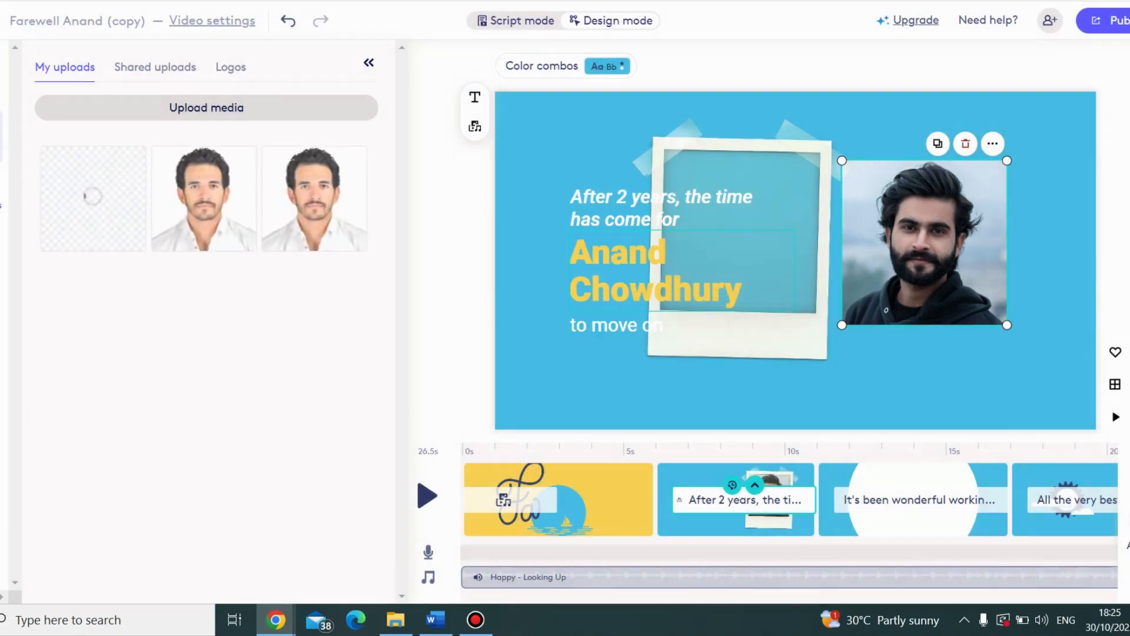
left_click(95, 198)
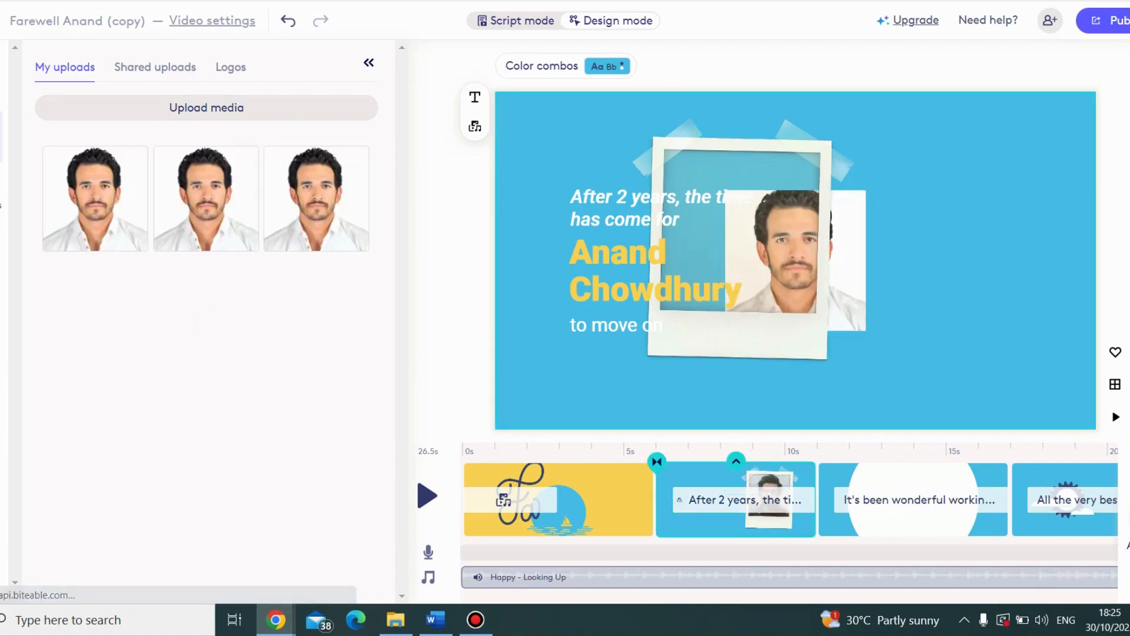
Move the polaroid frame clear of the new portrait, place the portrait to the right of the text and enlarge it to 26.93%
left_click_drag(765, 259, 588, 263)
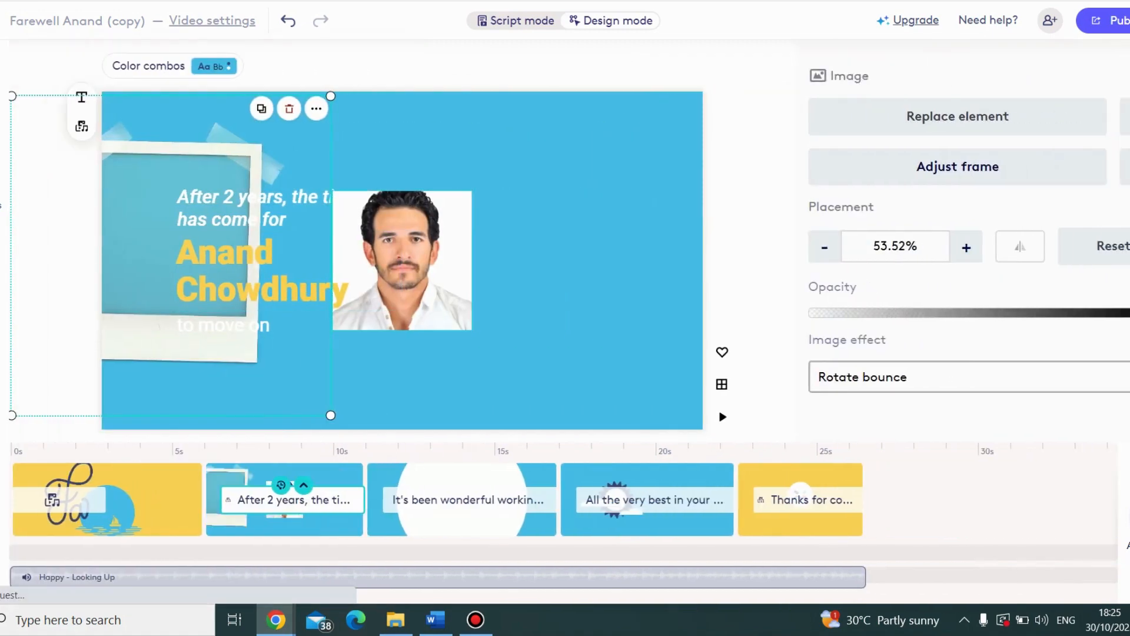
left_click_drag(402, 261, 566, 261)
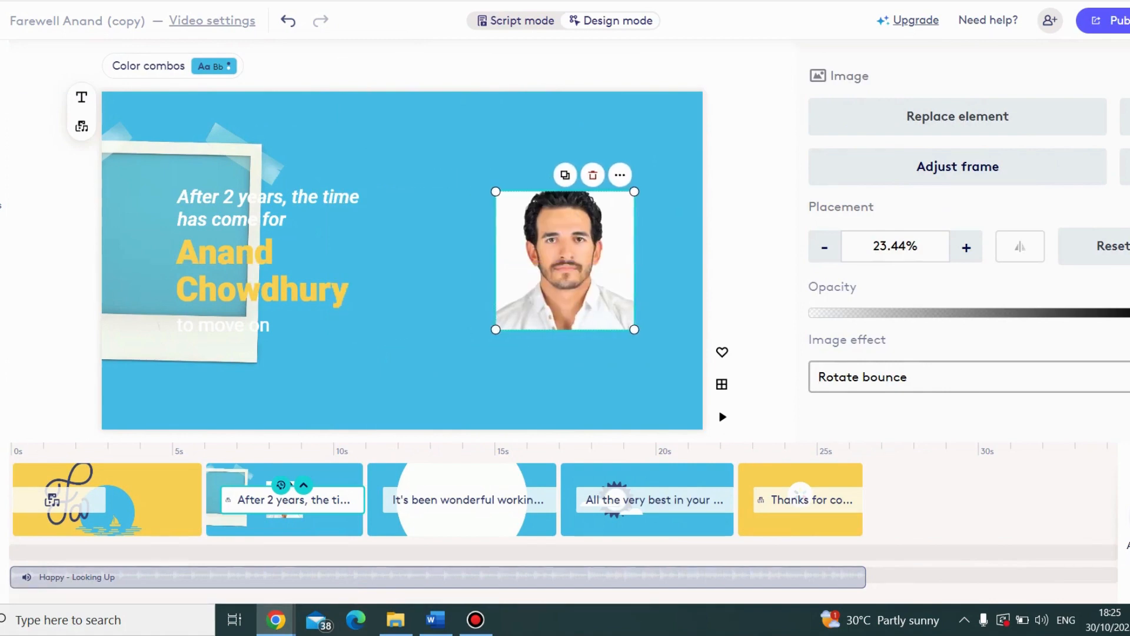
left_click_drag(634, 330, 655, 351)
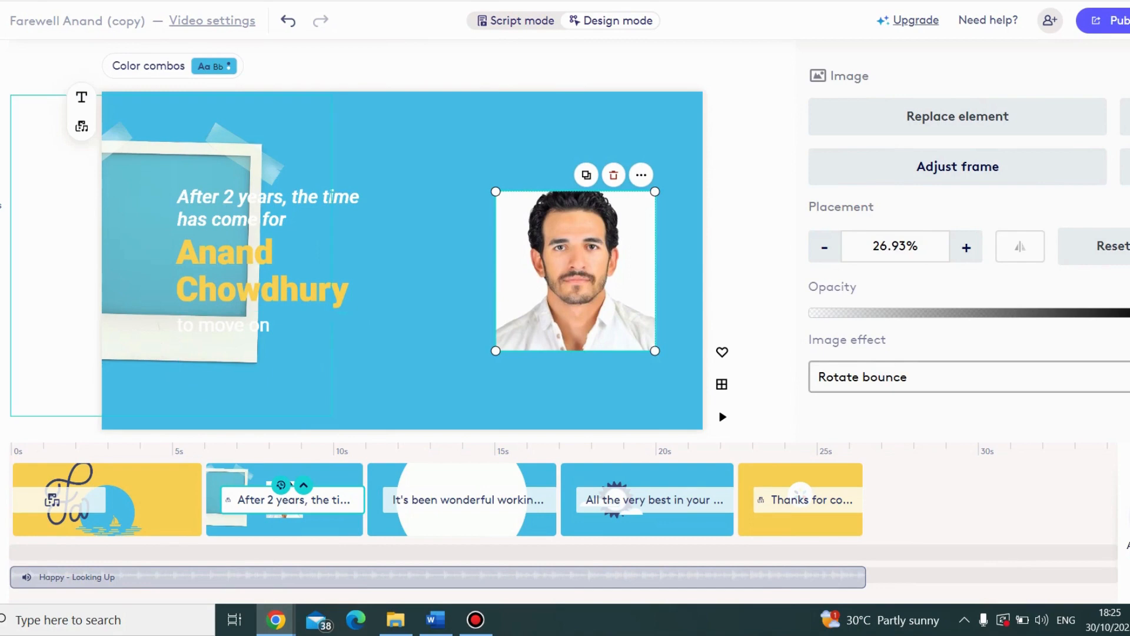
Move the polaroid frame back over the new portrait and nudge it slightly upward so the photo fits its window
left_click_drag(224, 326, 285, 338)
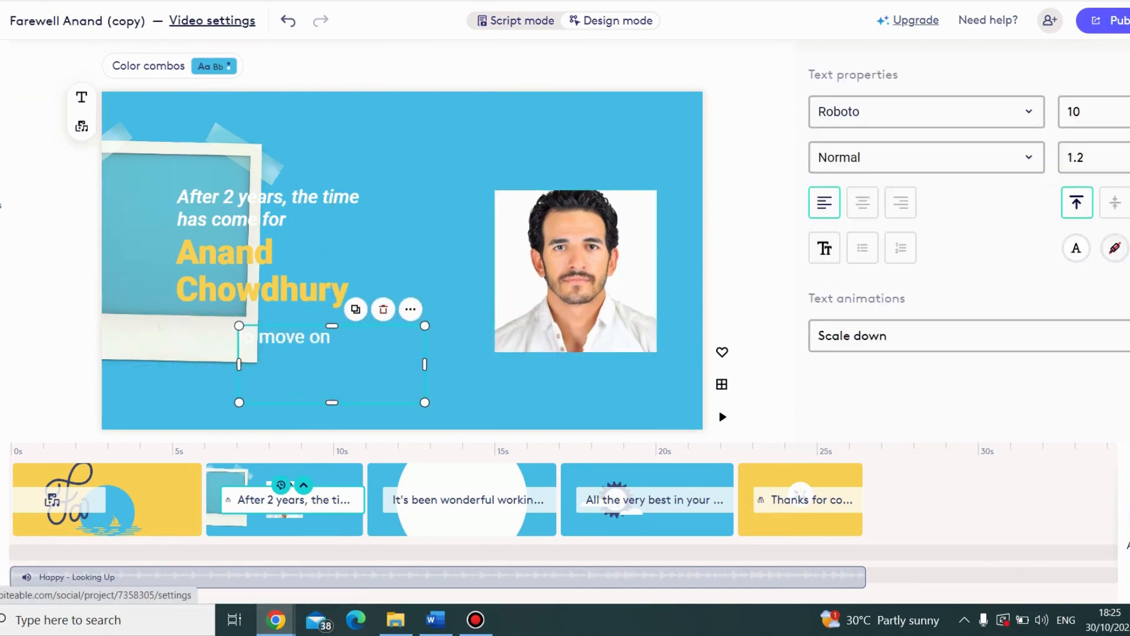
key("ctrl+z")
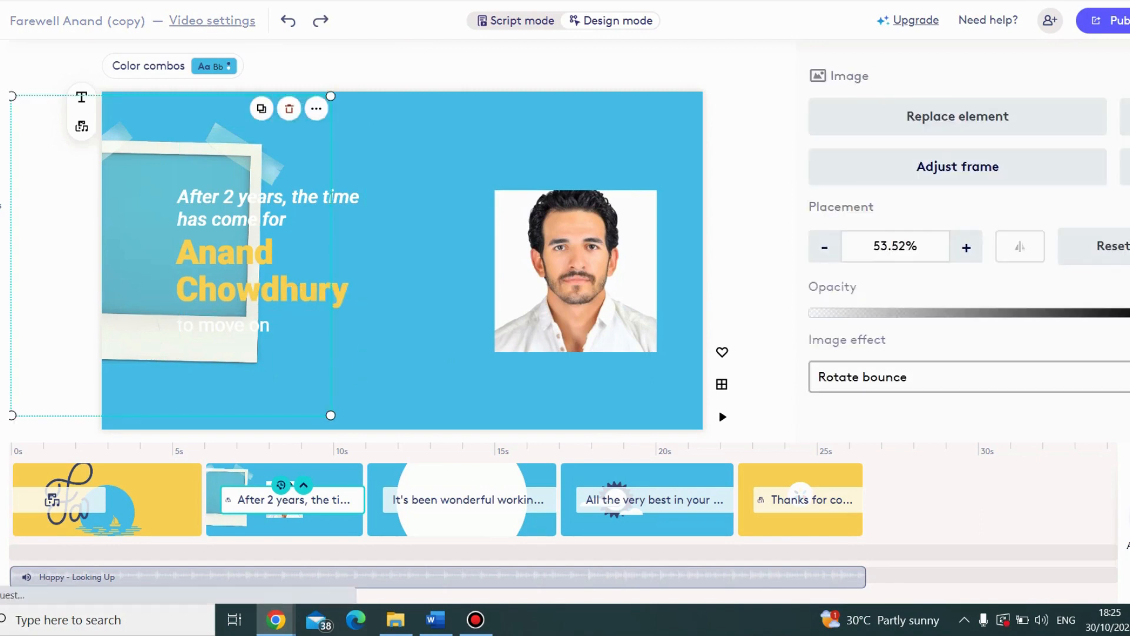
left_click_drag(153, 253, 561, 291)
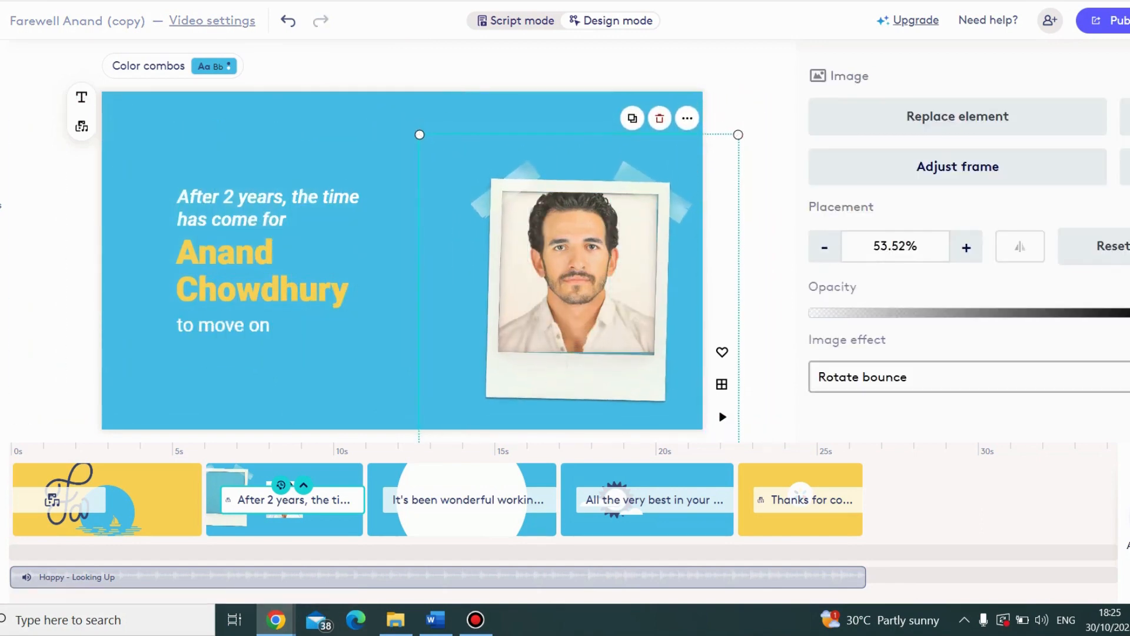
key("Up")
key("Up")
key("Up")
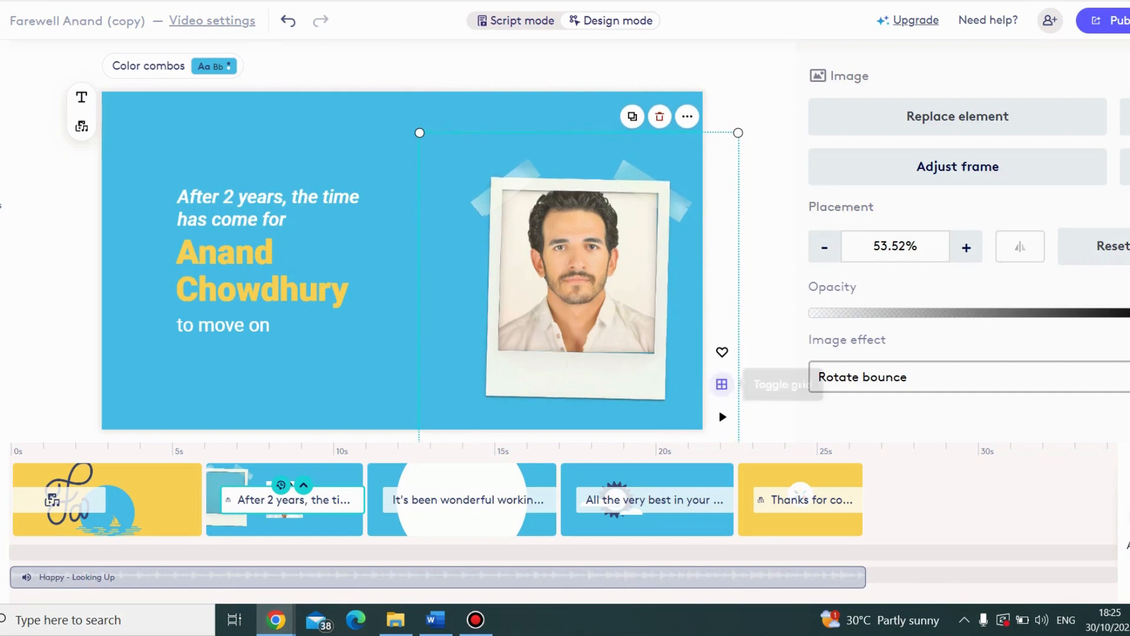
left_click(765, 264)
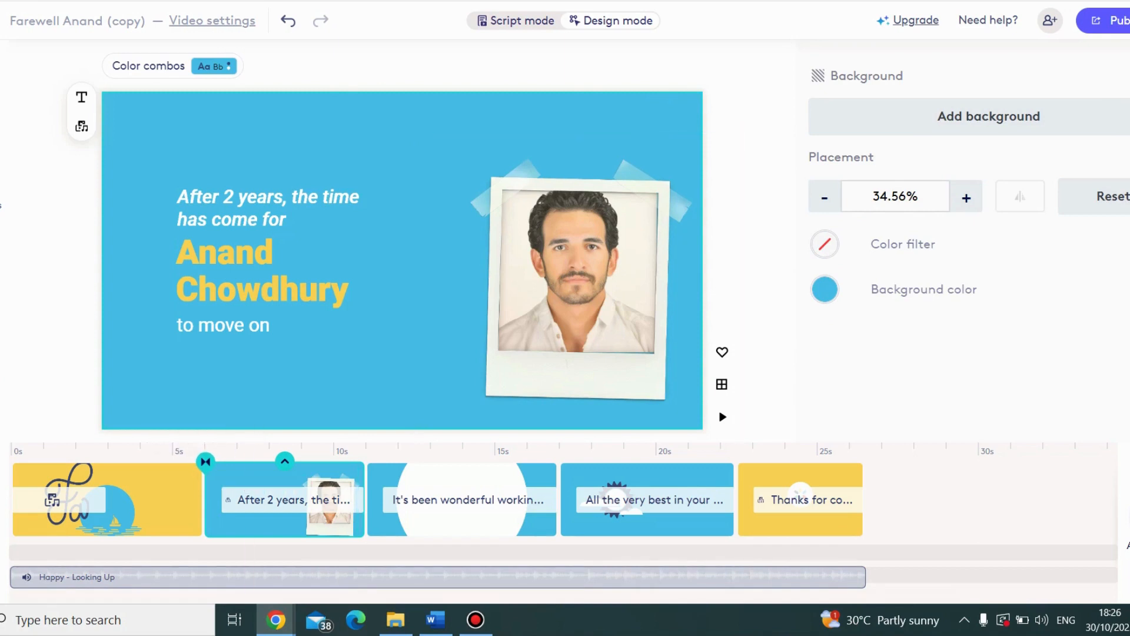
Set the scene transition between the first and second scenes to Curtain close
left_click(206, 462)
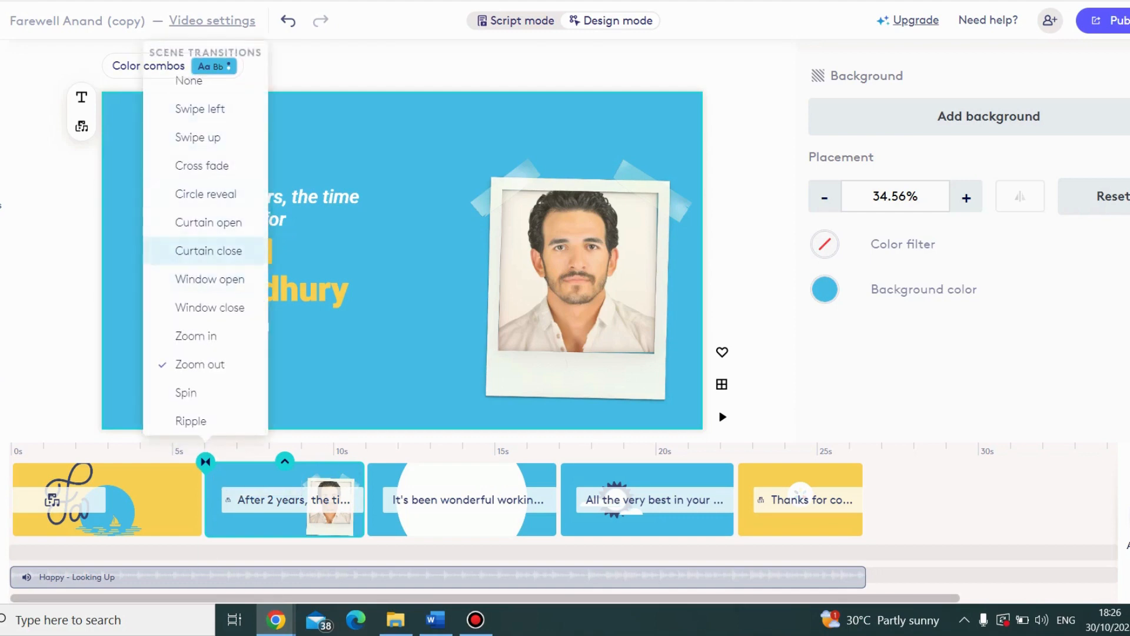
left_click(208, 251)
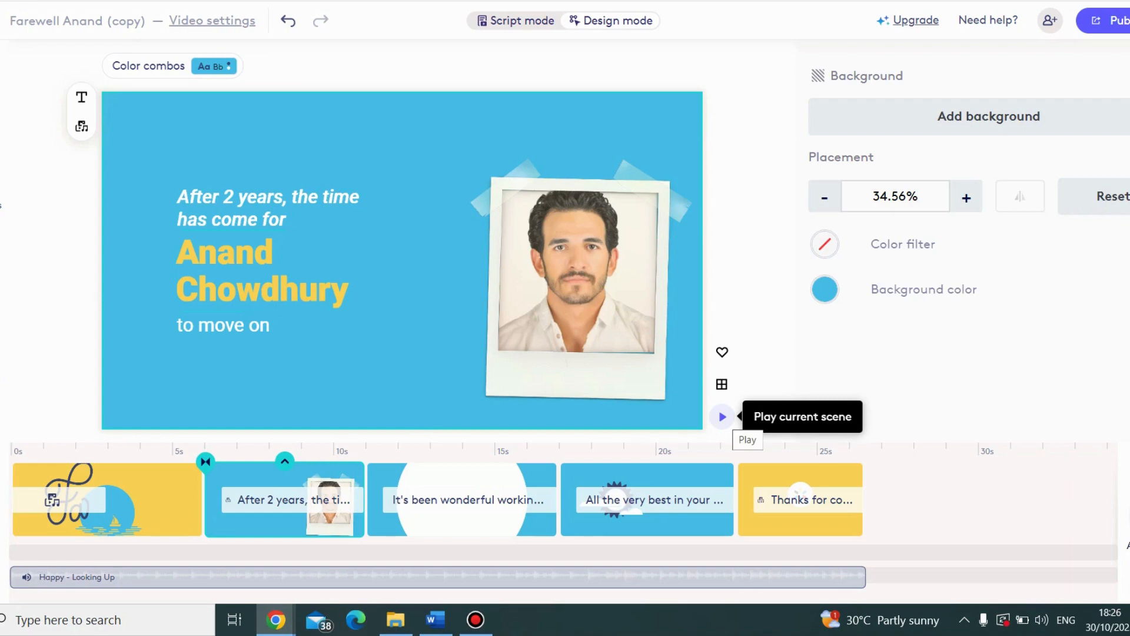
Play the second scene and look through the third, fourth and closing scenes
left_click(722, 417)
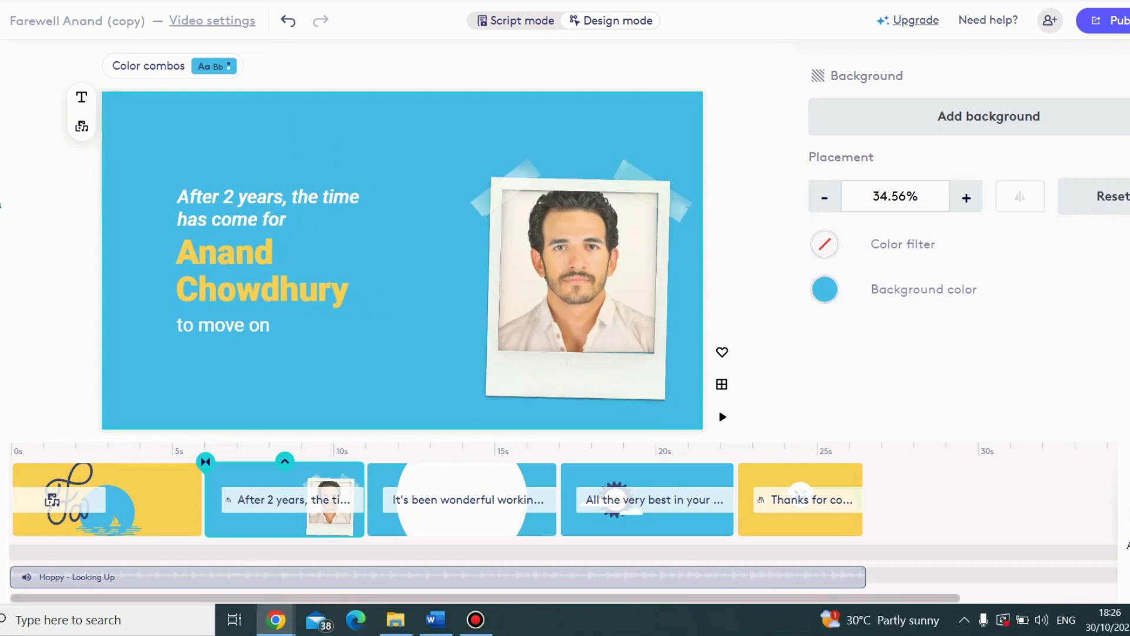
left_click(471, 523)
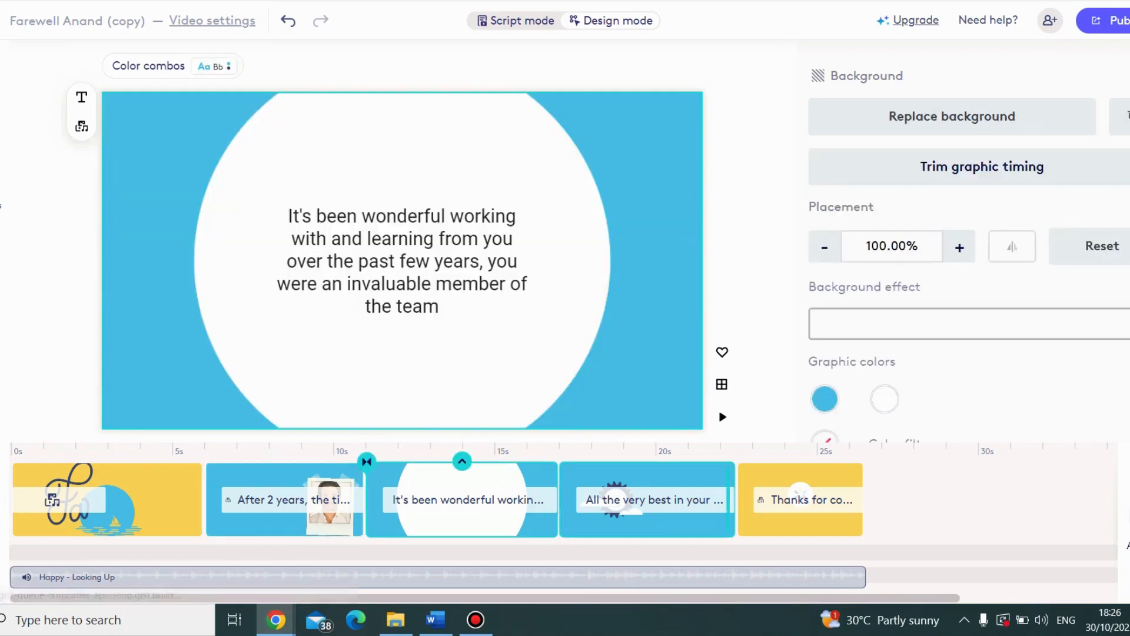
left_click(666, 523)
left_click(801, 512)
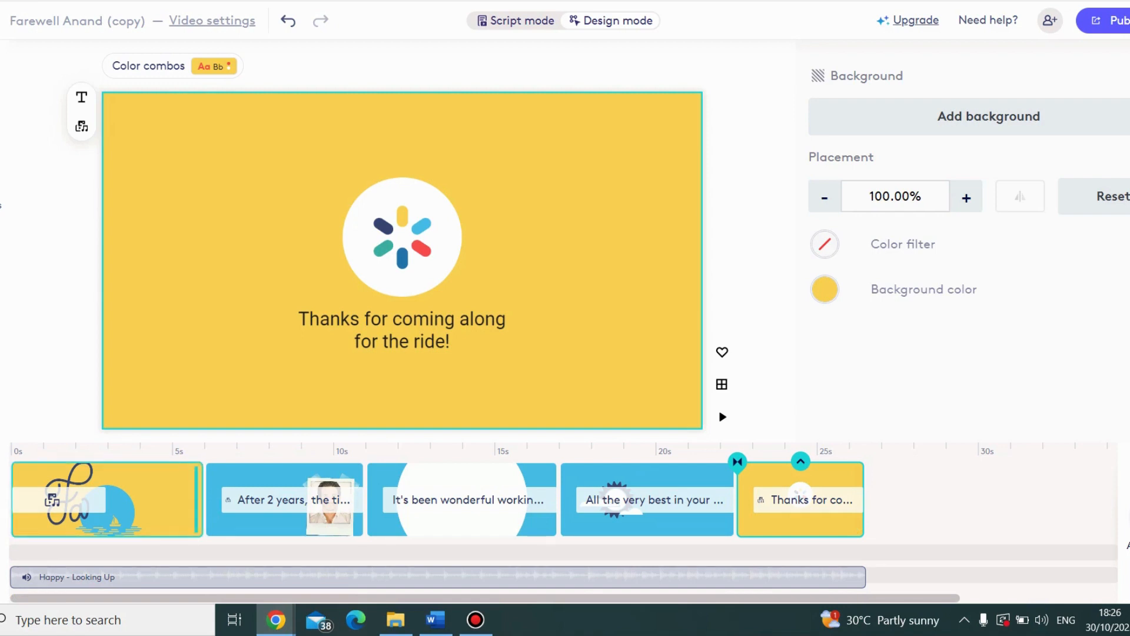
mouse_move(196, 500)
left_mouse_down()
mouse_move(275, 500)
mouse_move(196, 499)
left_mouse_up()
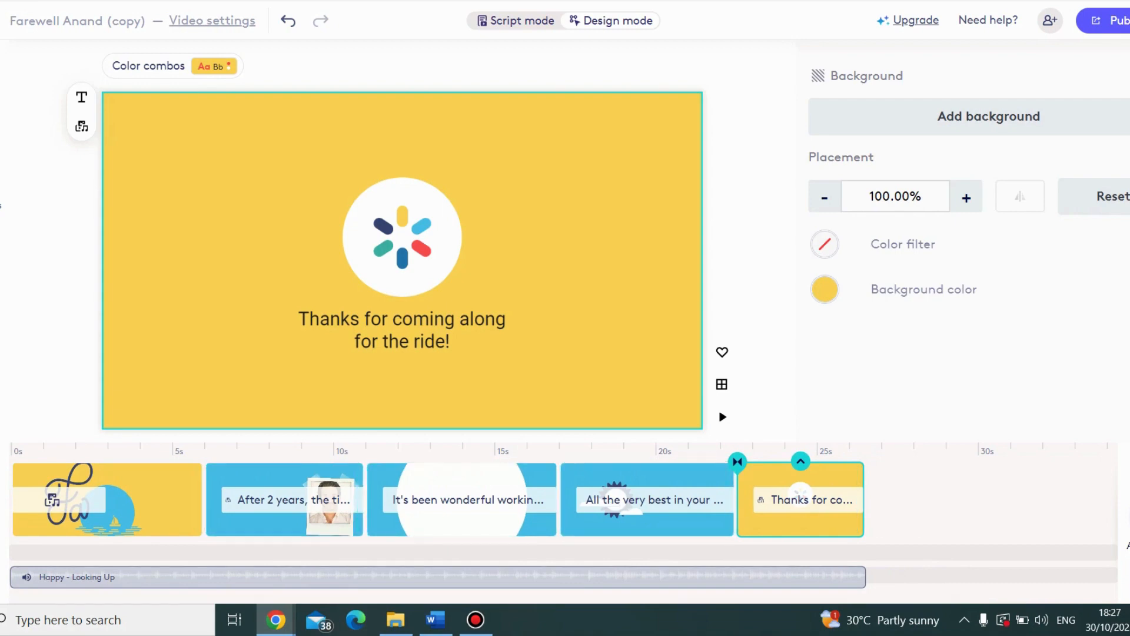
Start adding a new scene and browse the stock image categories in the Videos & Images library
left_click(1129, 515)
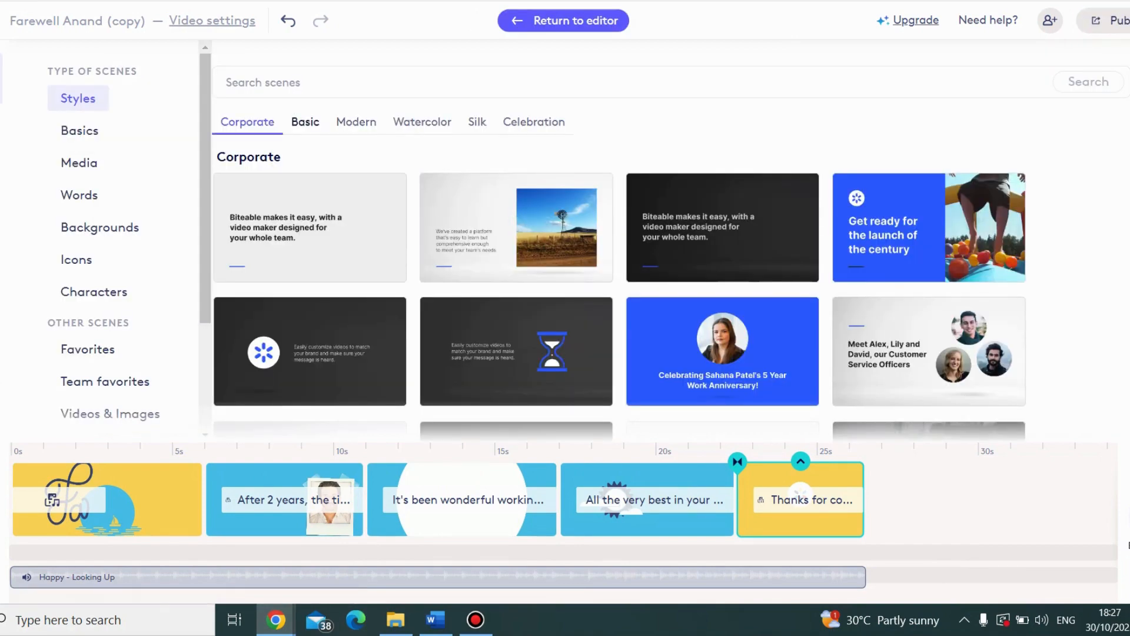
scroll(106, 235, "down", 3)
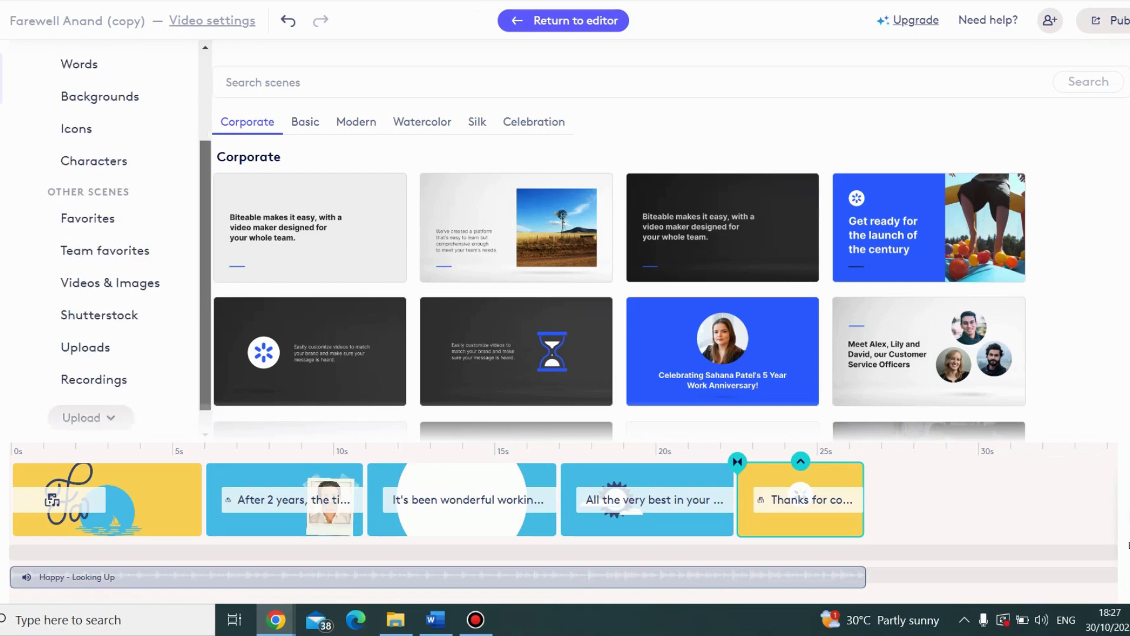
left_click(110, 266)
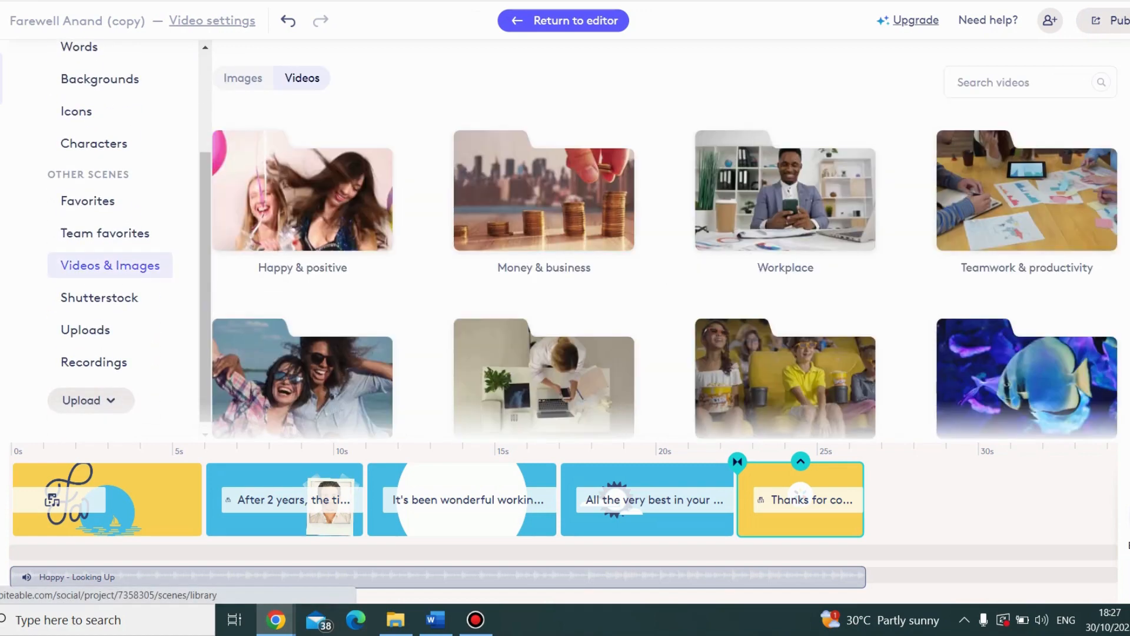
left_click(243, 78)
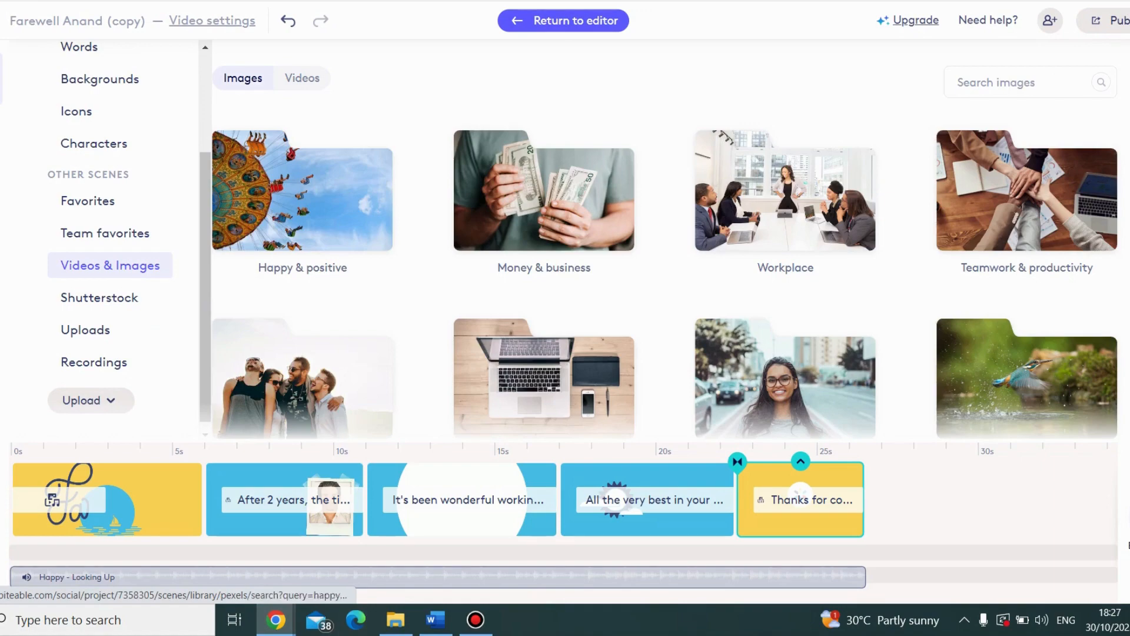
scroll(666, 239, "down", 2)
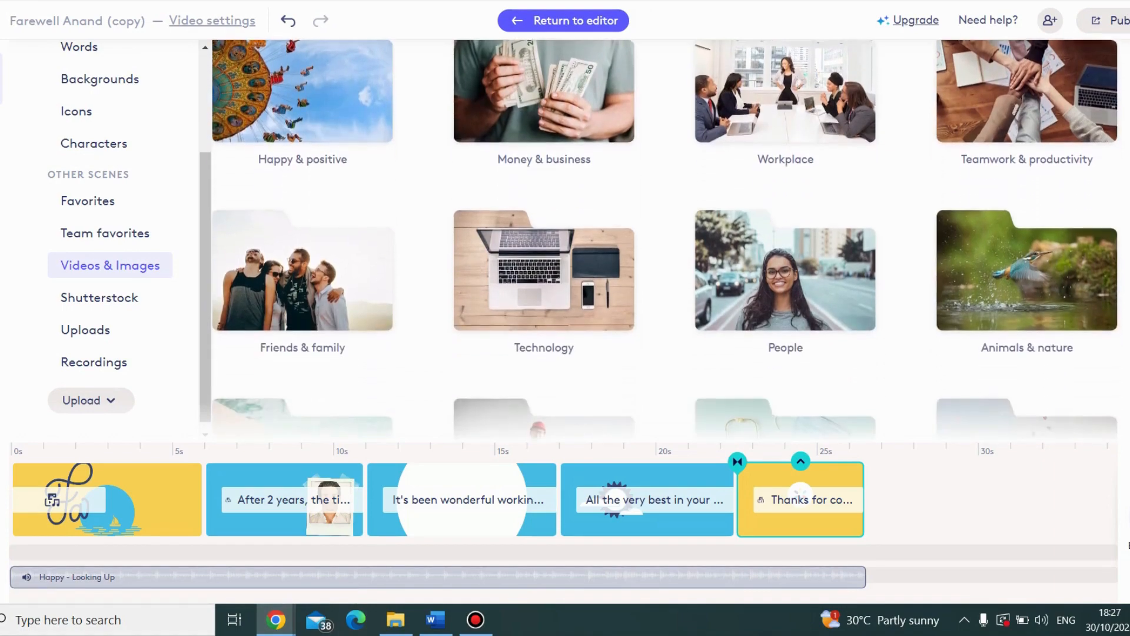
scroll(666, 239, "down", 2)
scroll(666, 238, "up", 4)
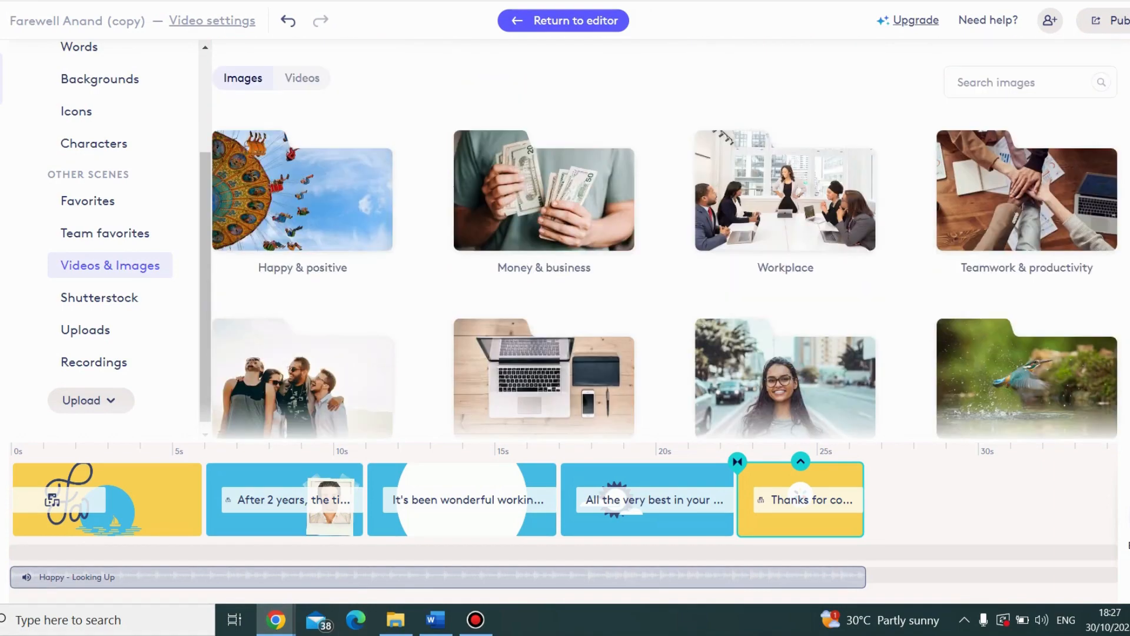
Search the stock images for "office teamwork", add the photo of stacked hands over a table as a new final scene and return to the editor
left_click(996, 83)
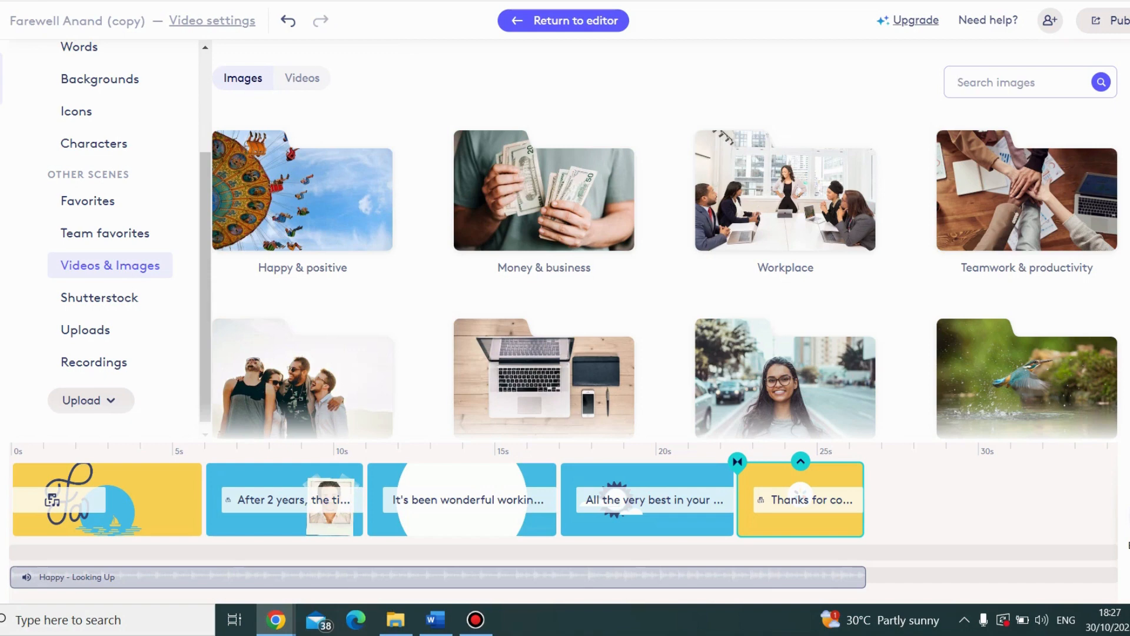
type("office teamwork")
key("Return")
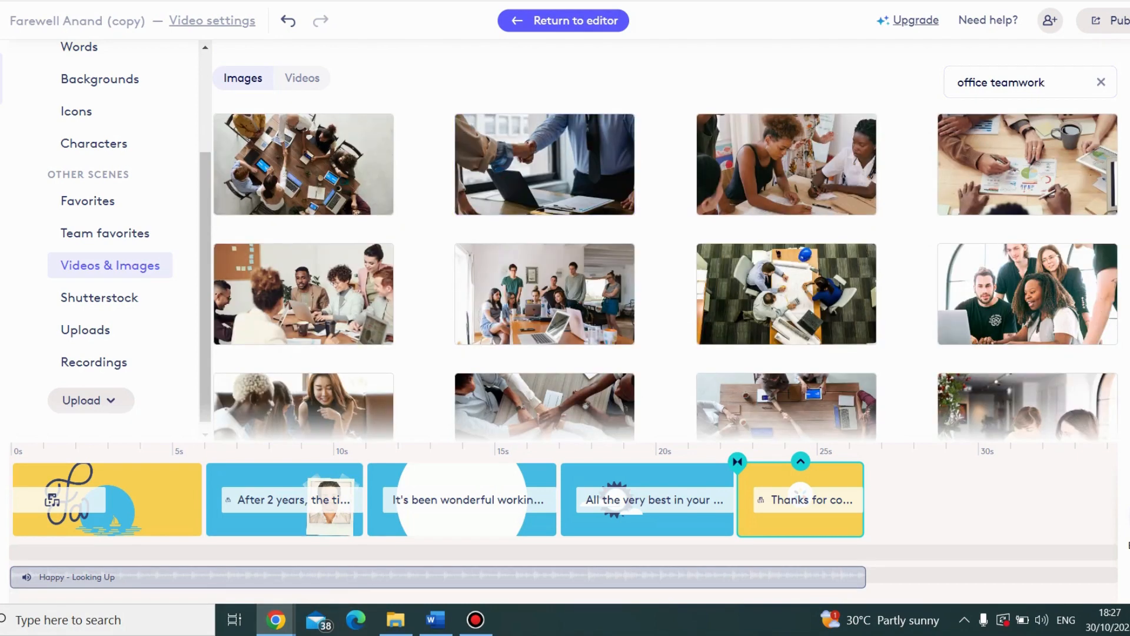
left_click(544, 406)
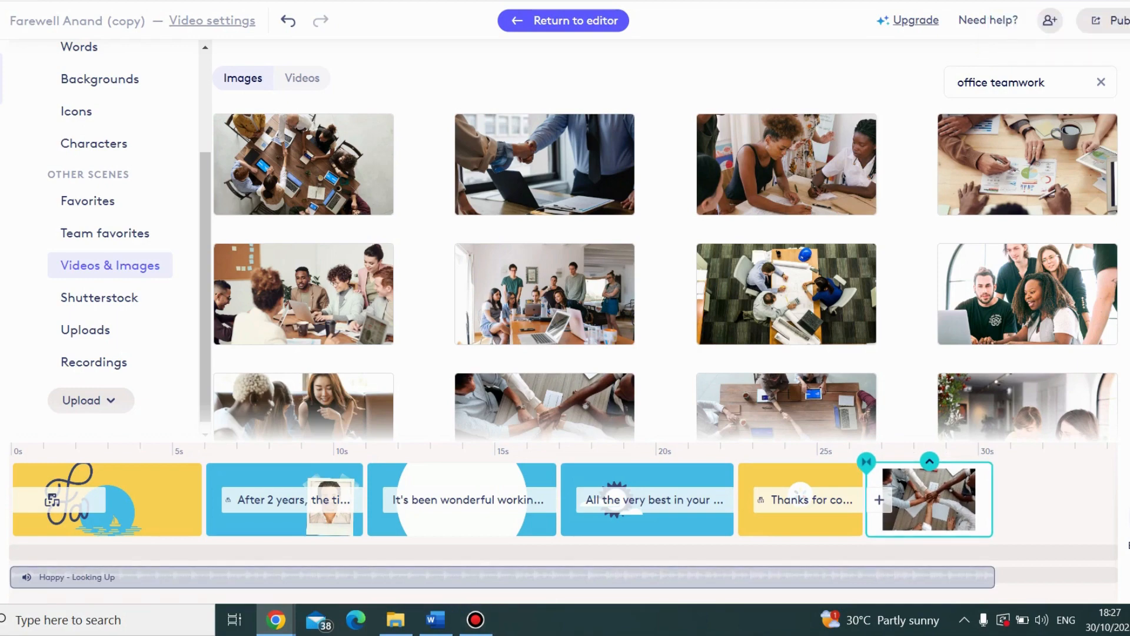
scroll(787, 365, "down", 1)
left_click(476, 620)
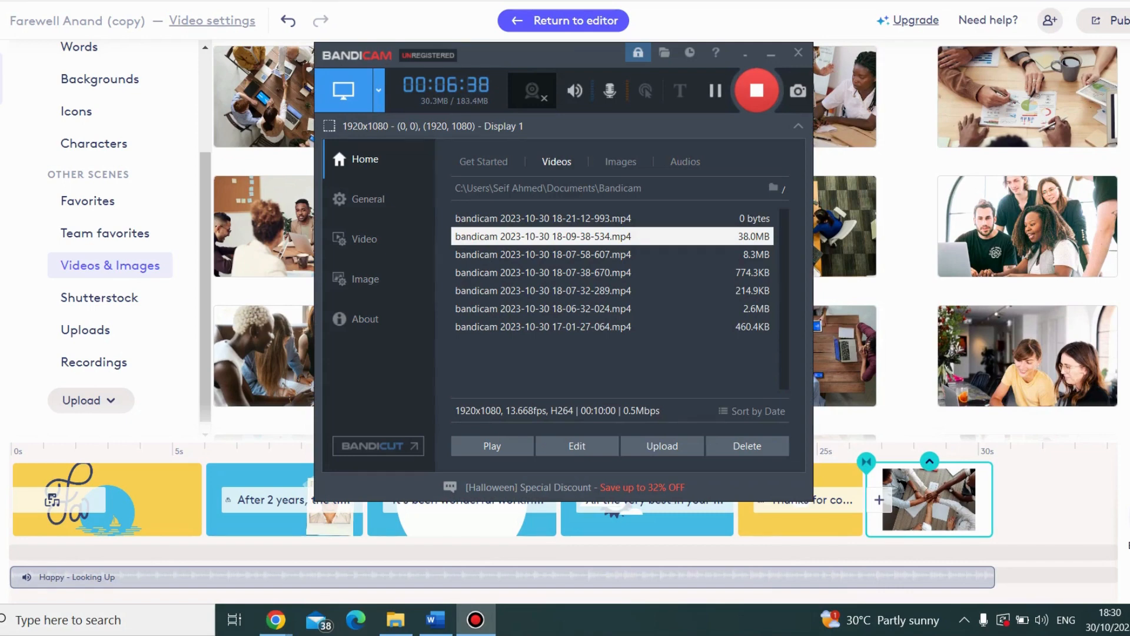
left_click(771, 54)
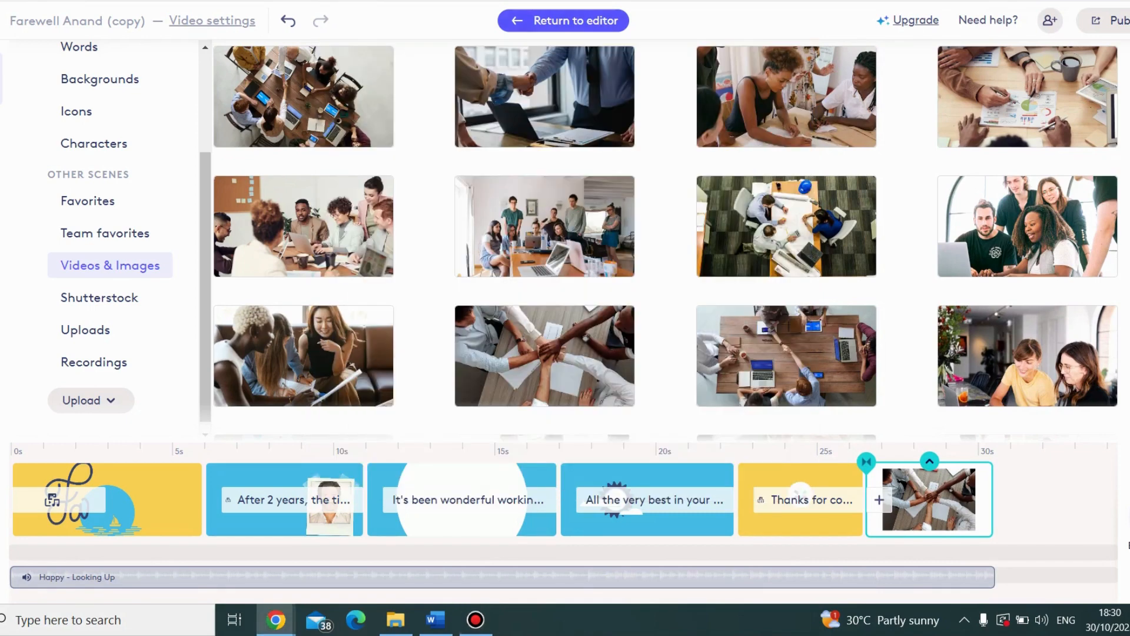
left_click(563, 20)
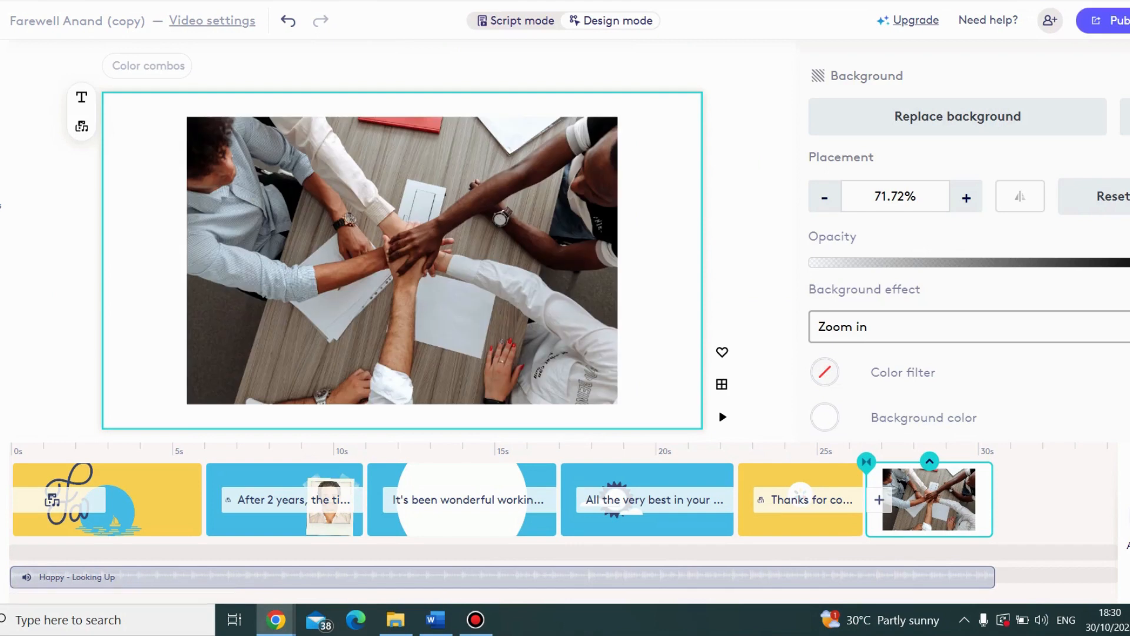
Move the stacked-hands photo scene directly after the opening scene and delete it from the timeline
left_click_drag(929, 500, 259, 489)
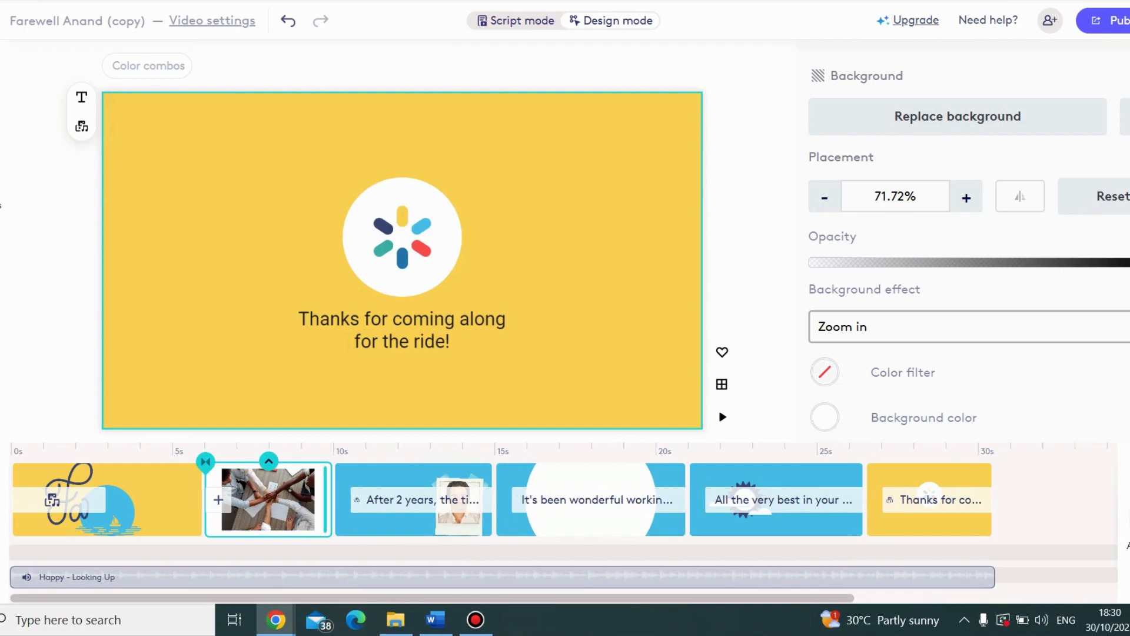
left_click(268, 461)
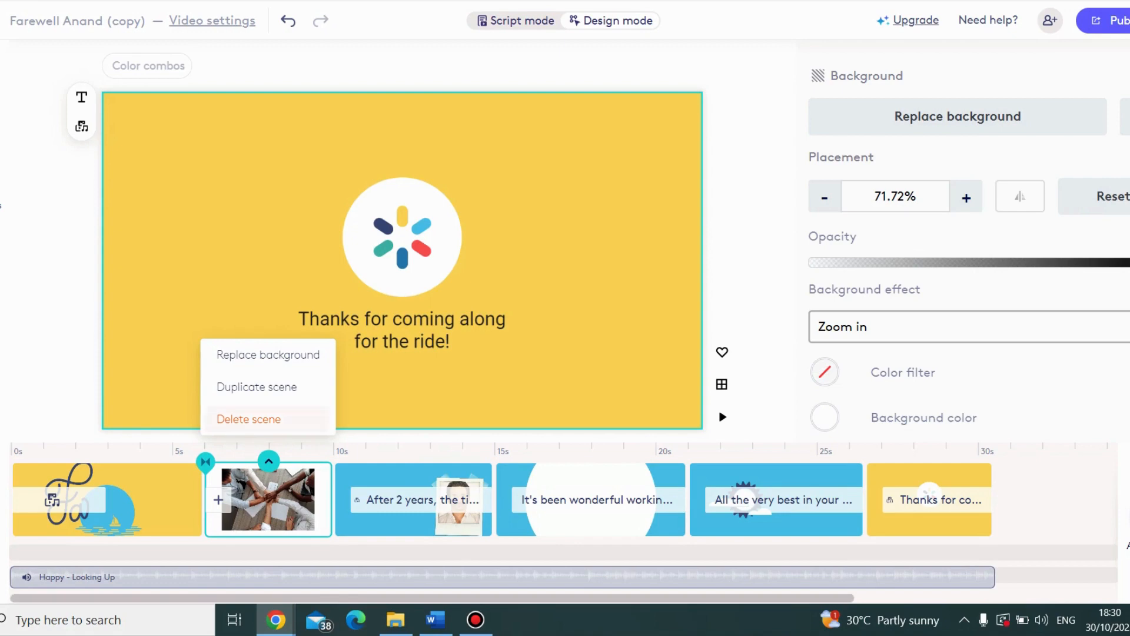
left_click(249, 419)
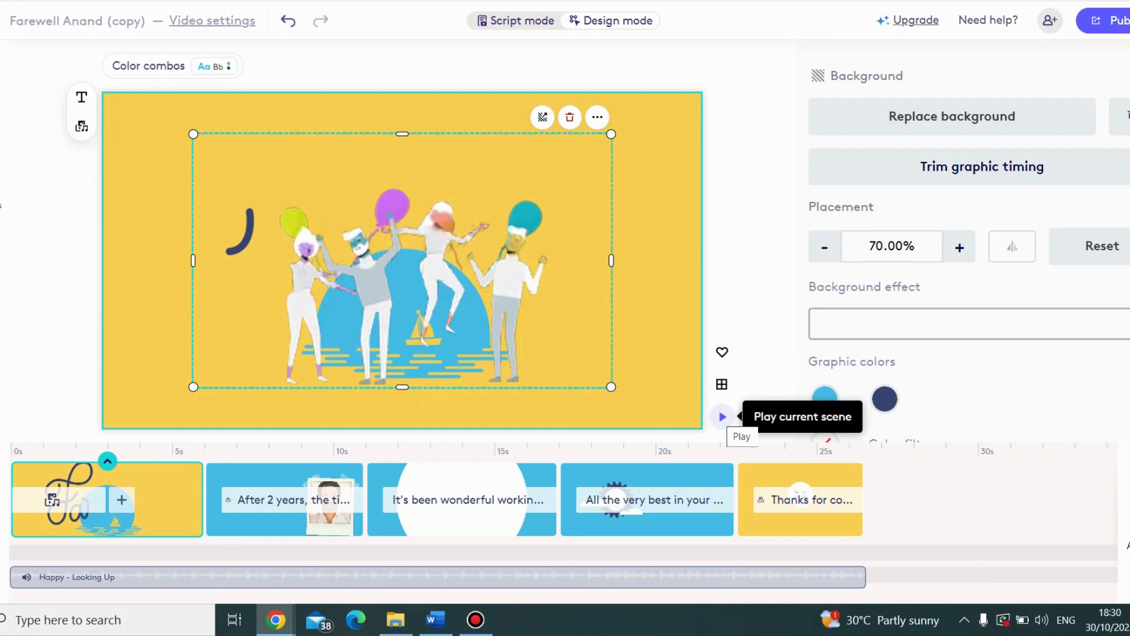
Preview the opening scene on its own and play the entire video from the start
left_click(723, 416)
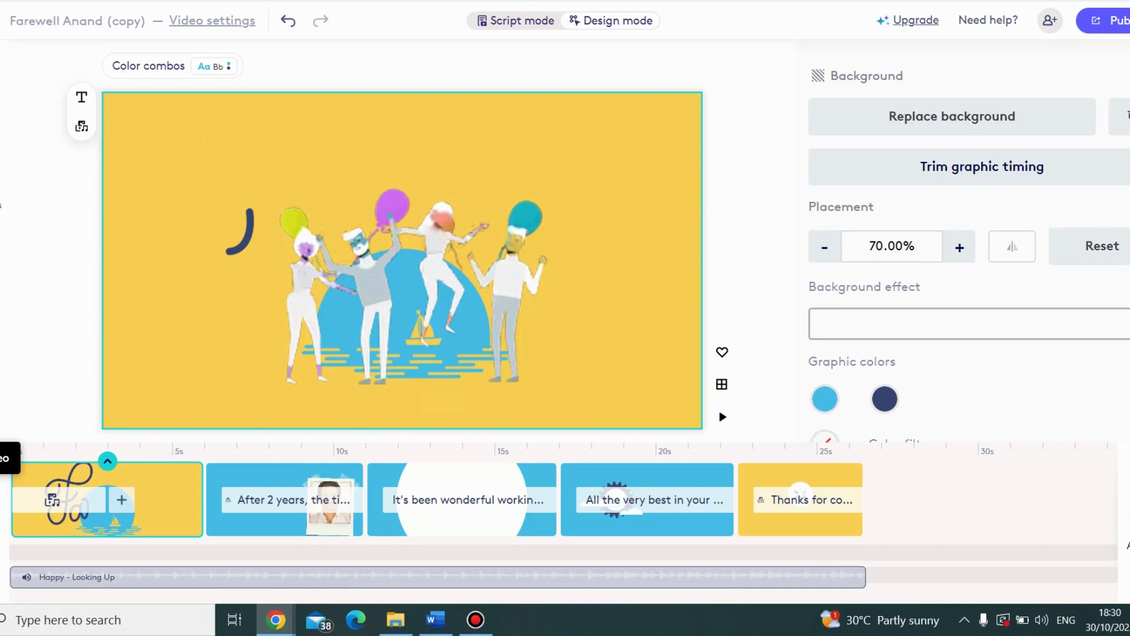
left_click(1, 499)
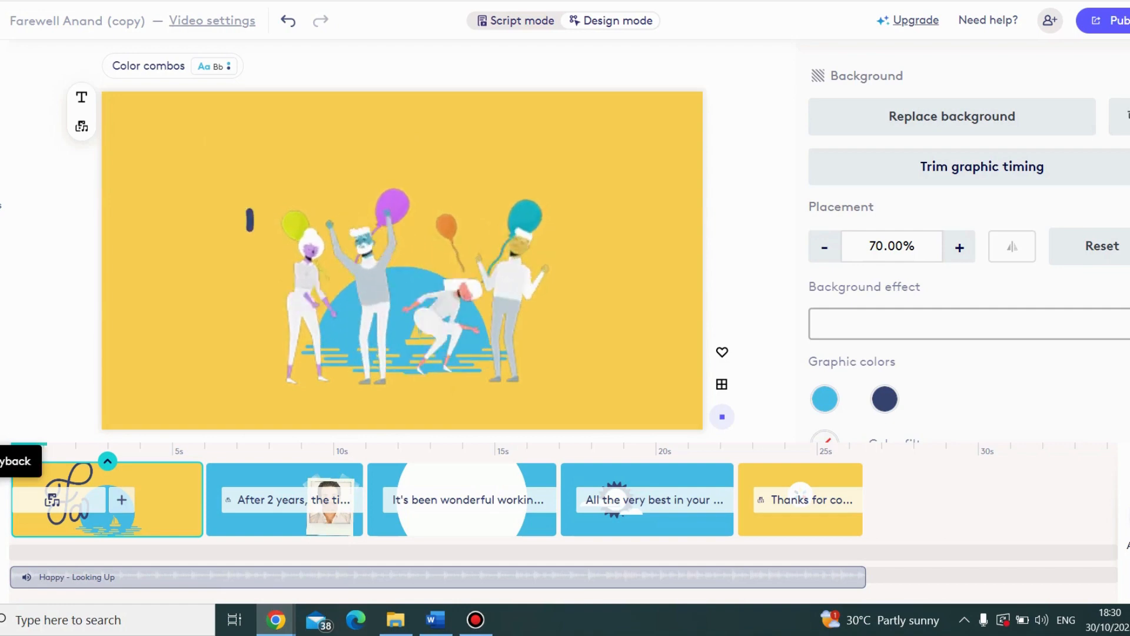